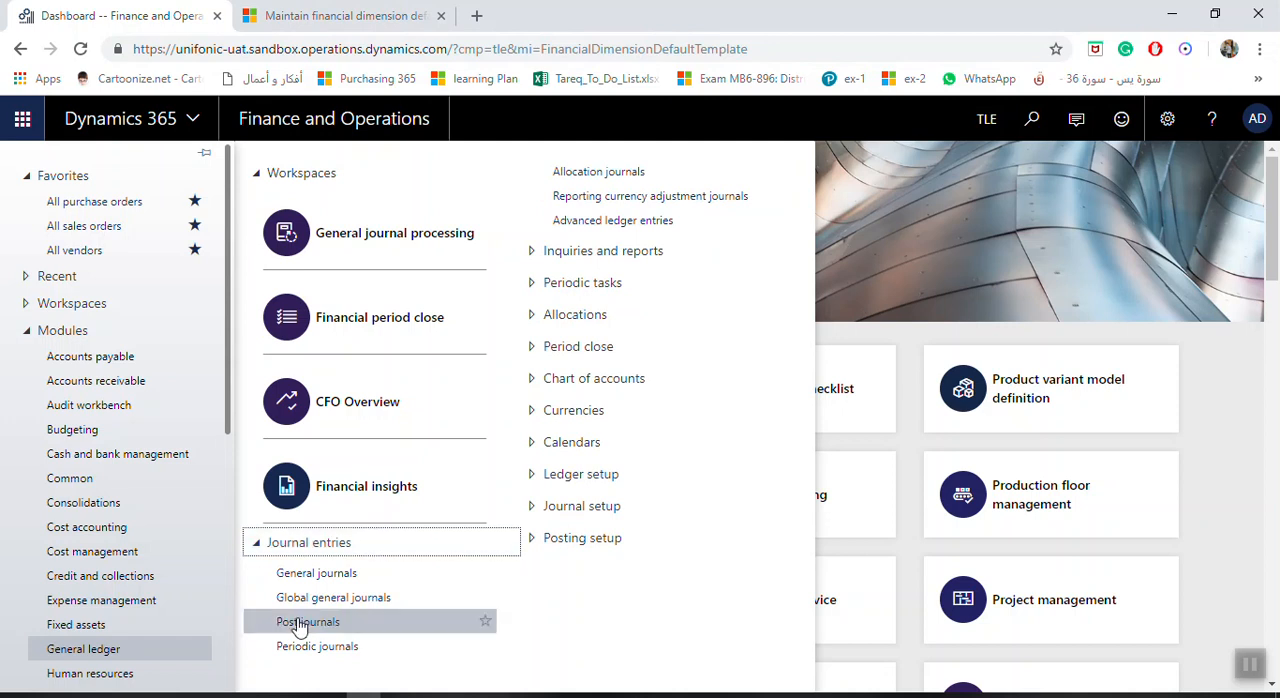
# Try to create a new general journal and choose its journal name.
pyautogui.click(333, 576)
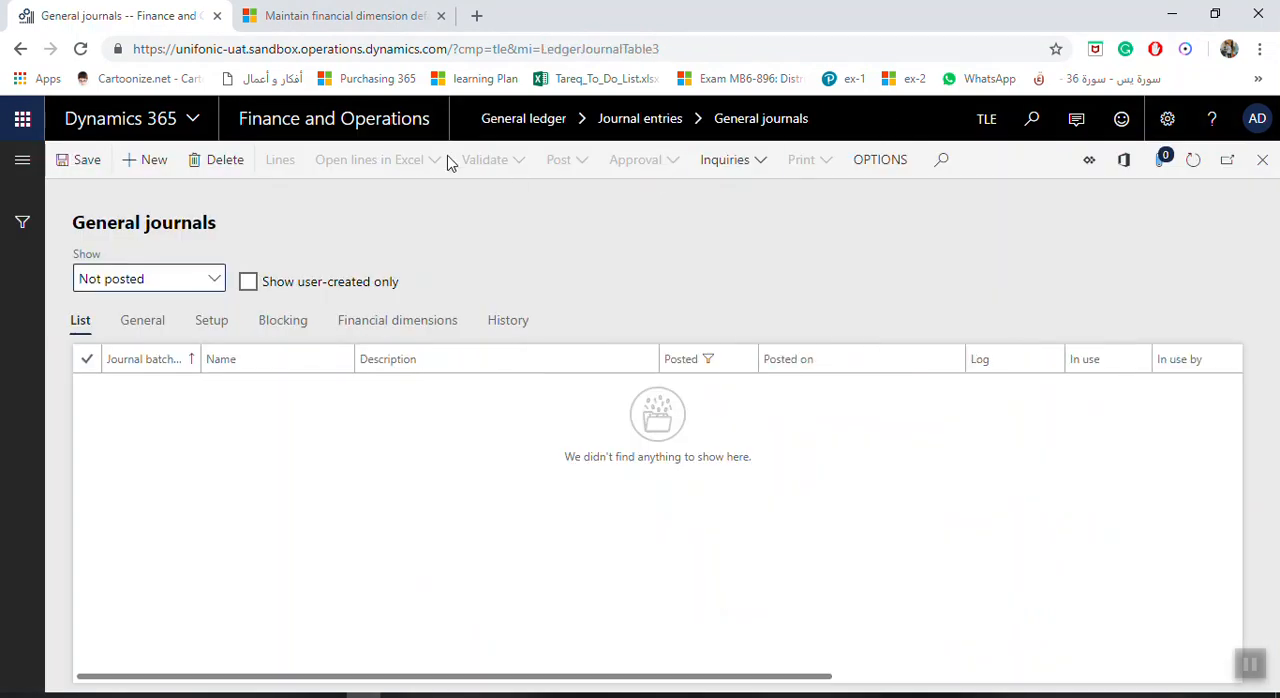
pyautogui.click(158, 167)
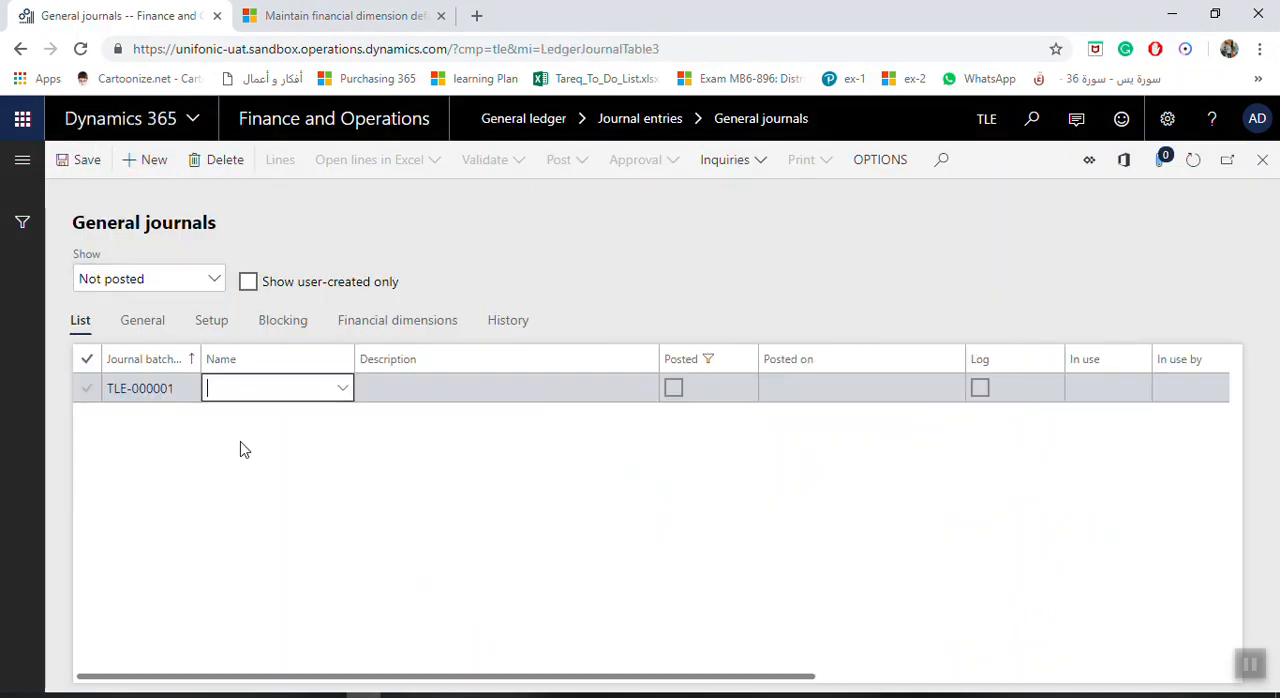
pyautogui.click(342, 397)
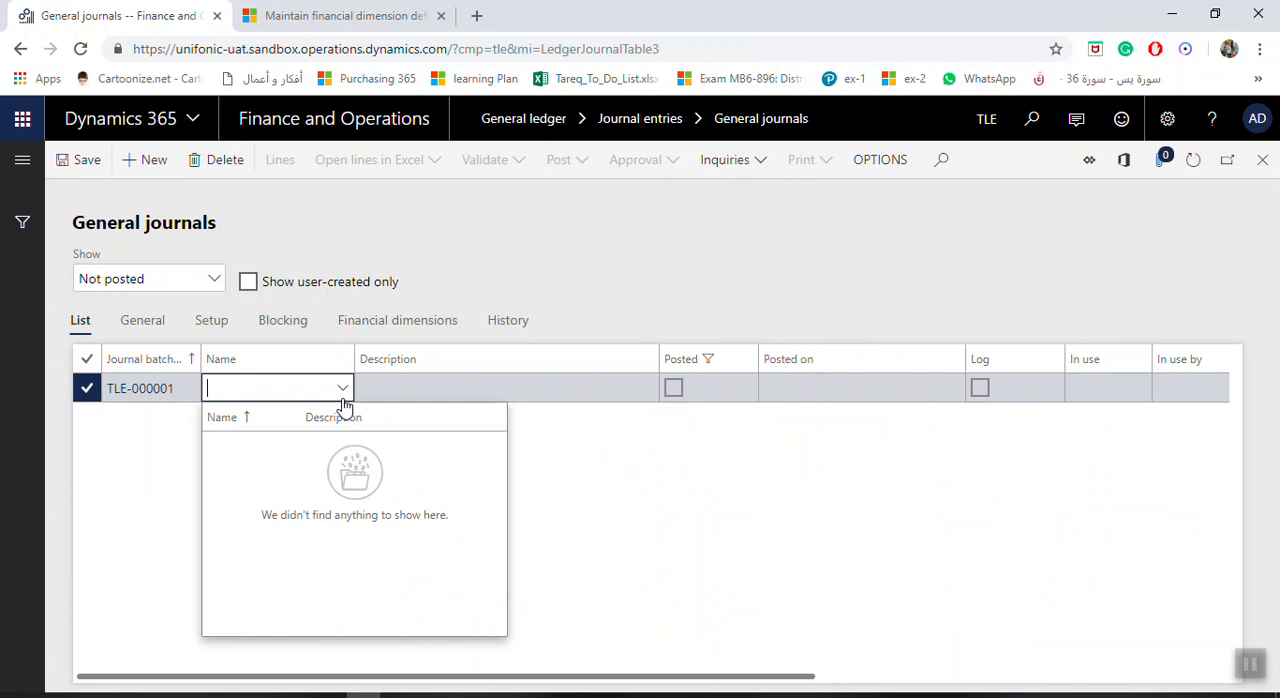
pyautogui.click(1264, 161)
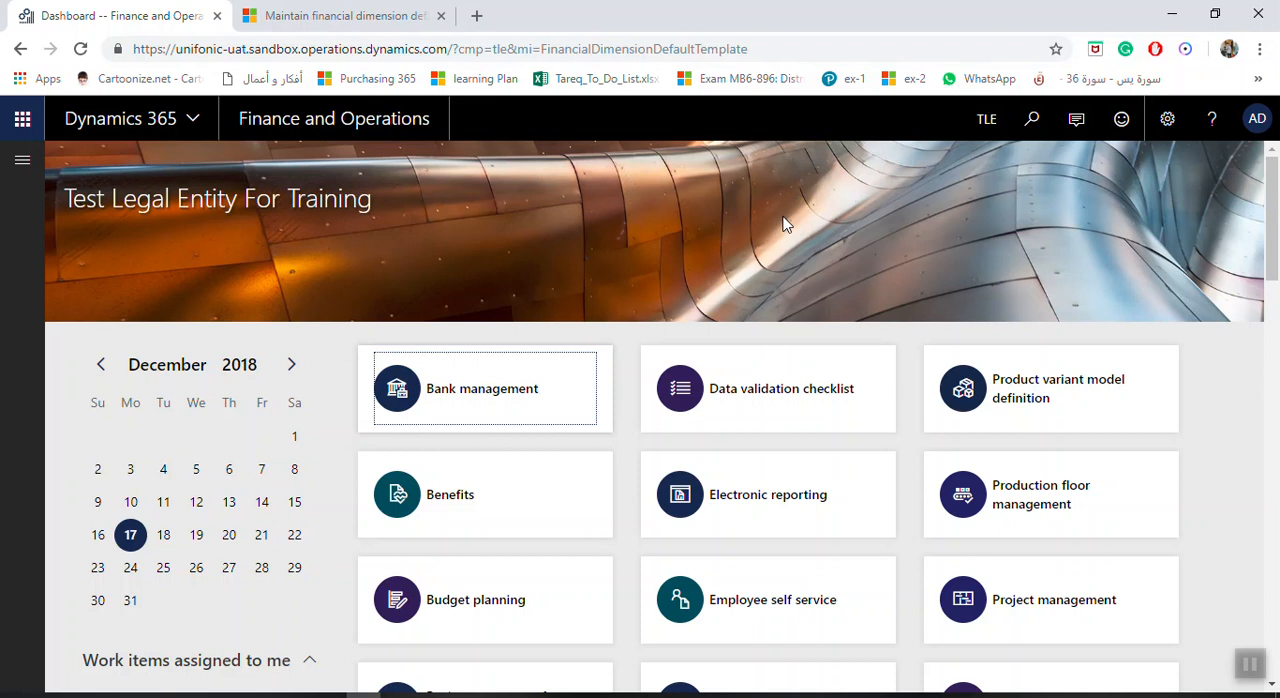
# Open the Journal names setup page of the General ledger module.
pyautogui.click(20, 165)
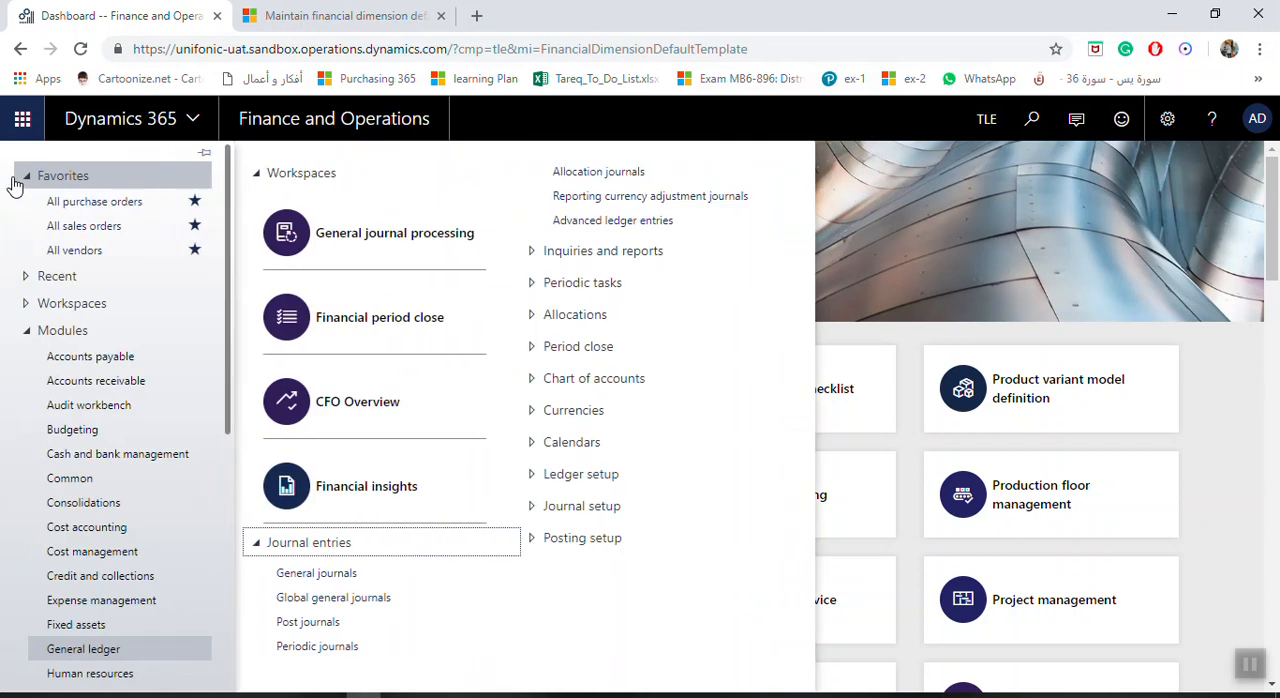
pyautogui.click(256, 543)
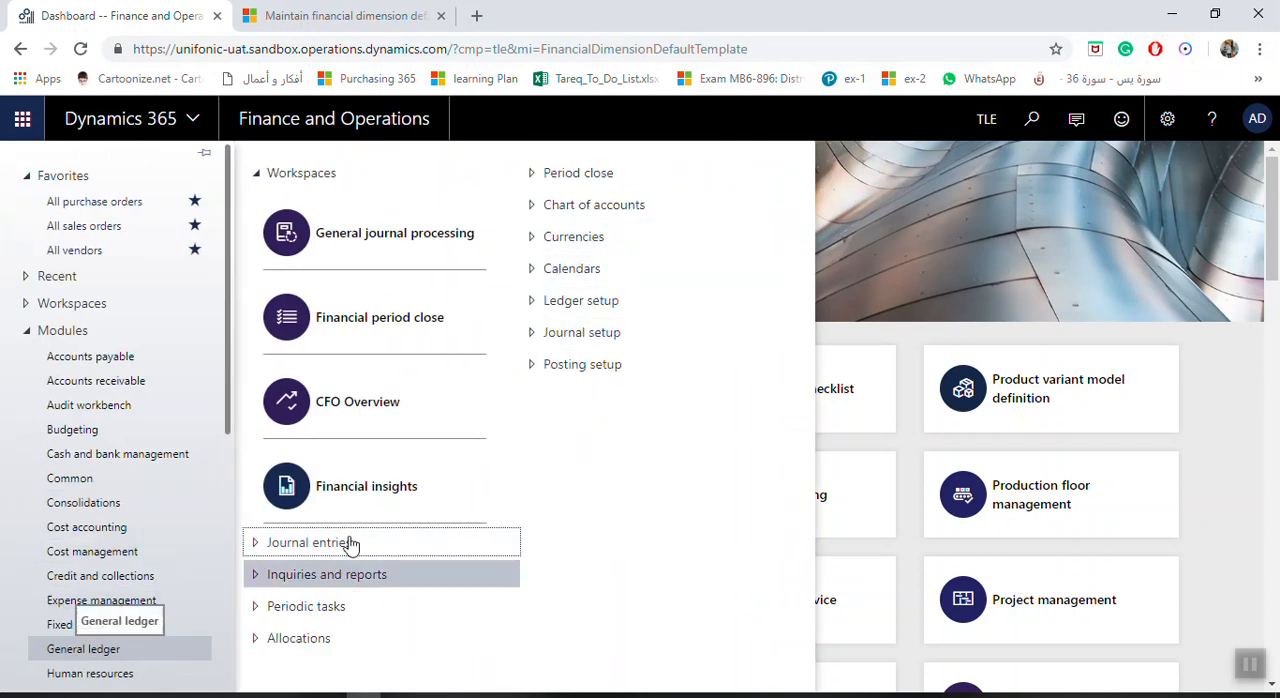
pyautogui.click(527, 340)
pyautogui.click(587, 364)
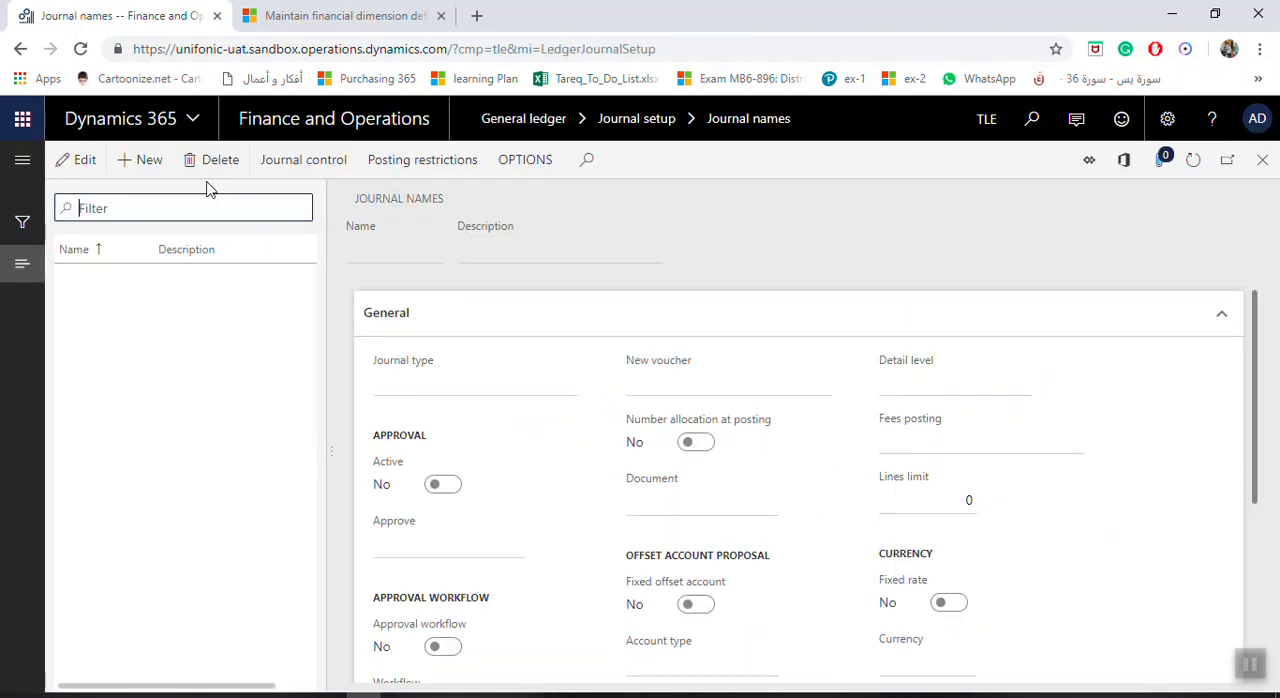
# Create a journal name GRJL with the description General Journal.
pyautogui.click(147, 165)
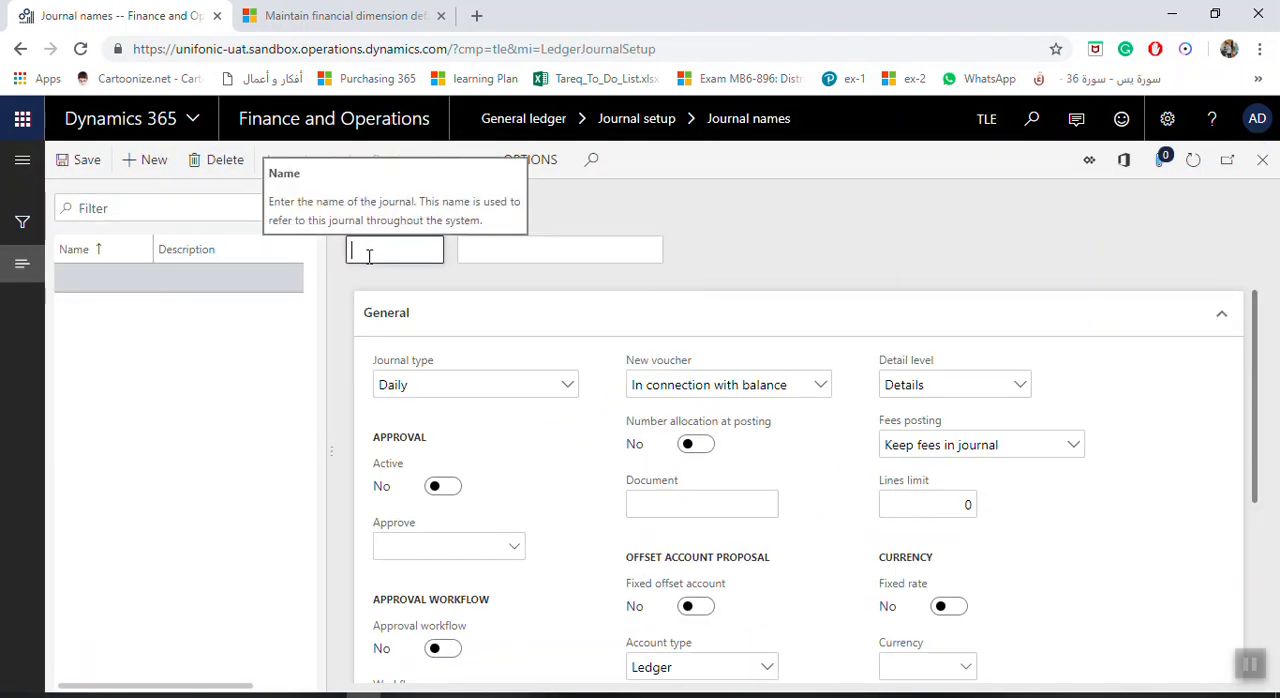
pyautogui.write('G')
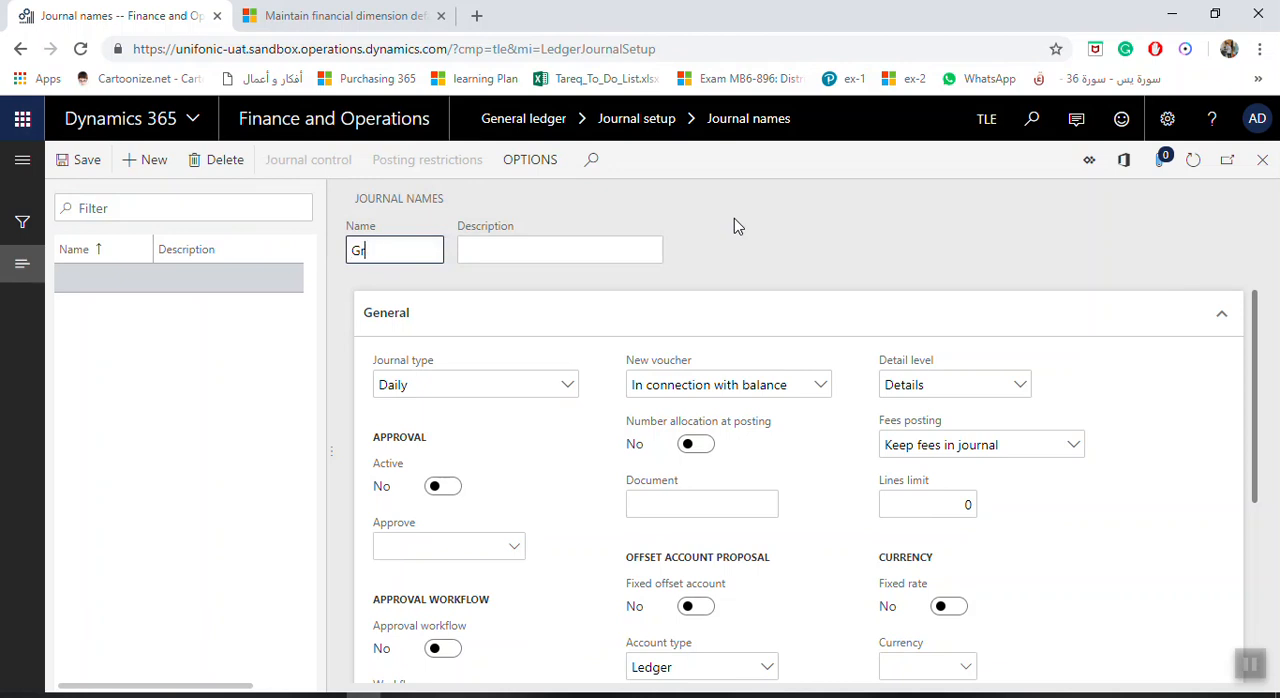
pyautogui.write('r')
pyautogui.press('BackSpace')
pyautogui.write('RJL')
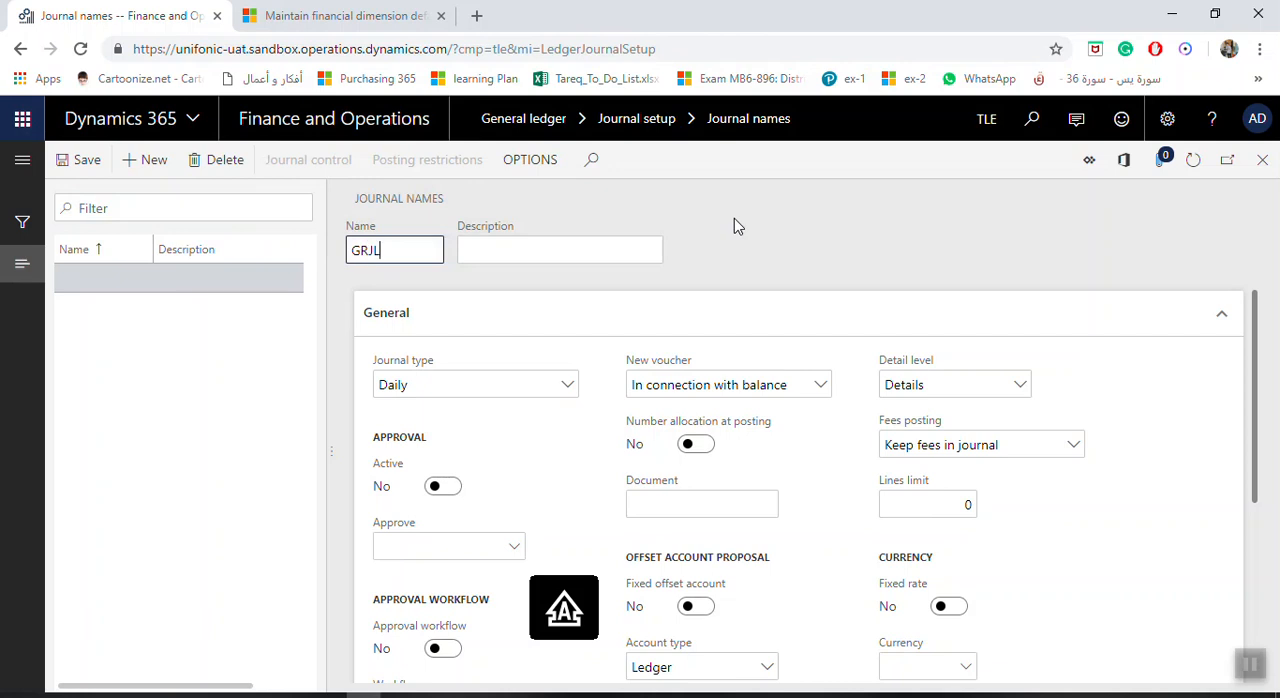
pyautogui.press('Tab')
pyautogui.write('General ')
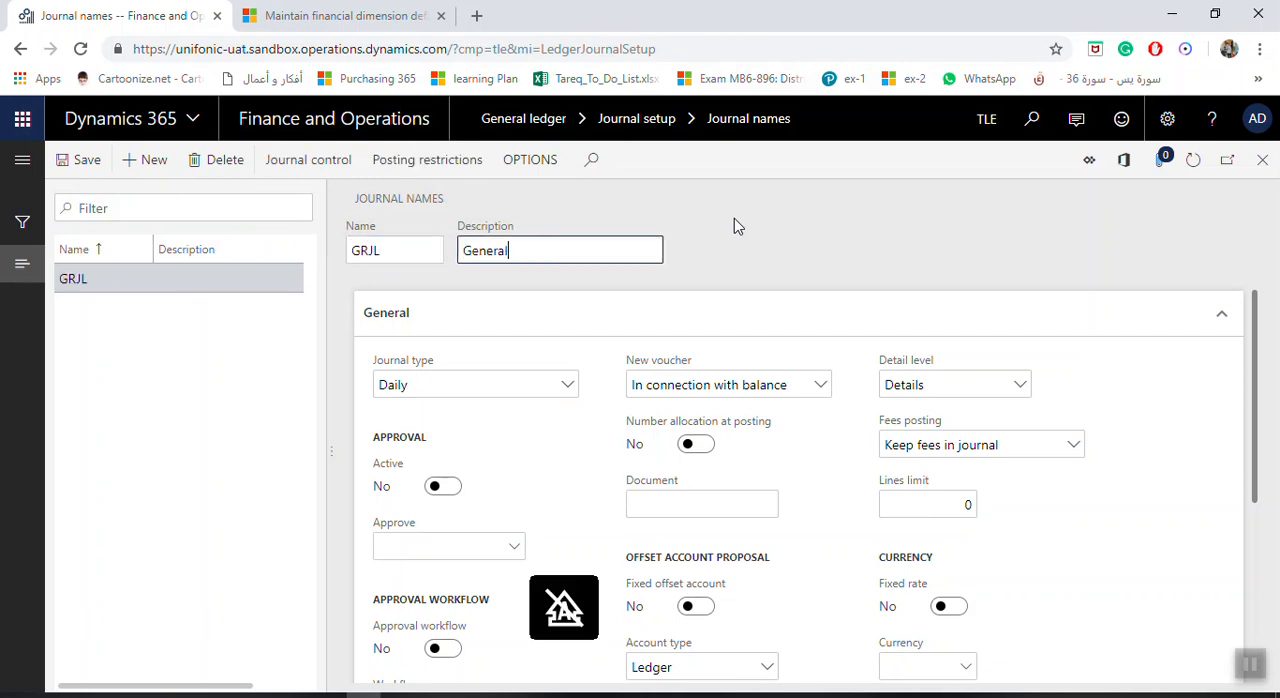
pyautogui.write('Journal')
pyautogui.press('Tab')
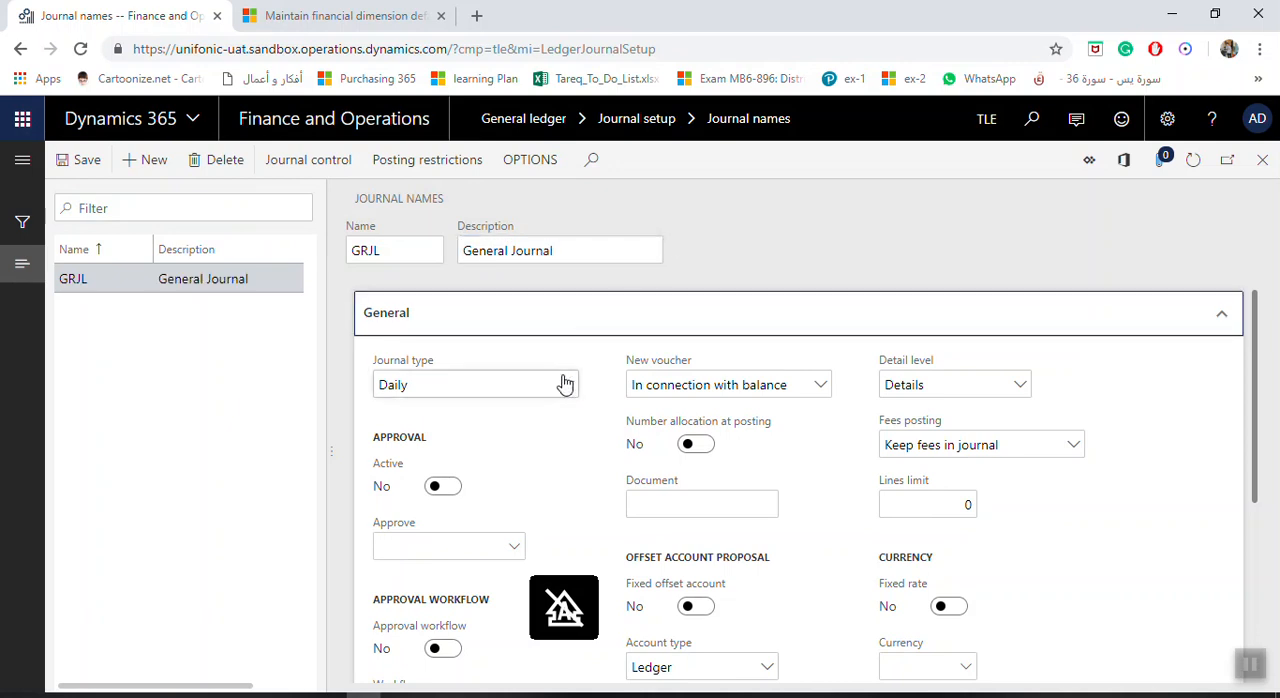
# Examine the available journal types for the GRJL journal name and choose Daily.
pyautogui.click(567, 387)
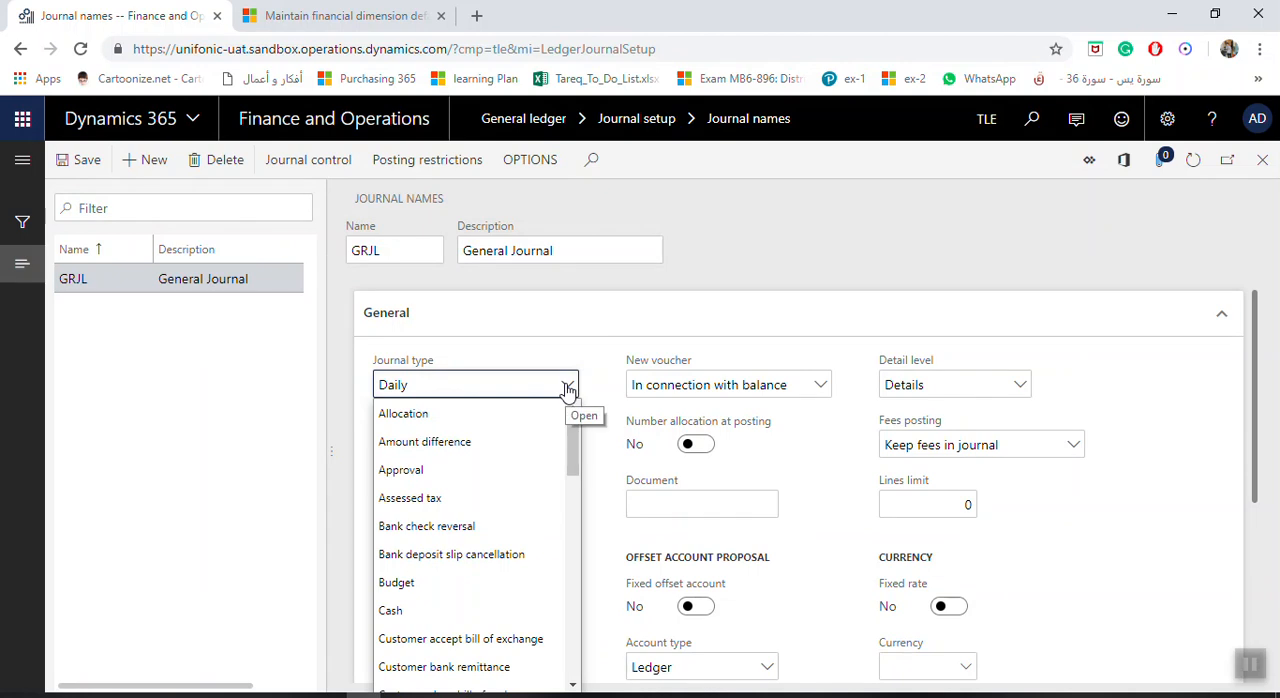
pyautogui.scroll(-5, 488, 466)
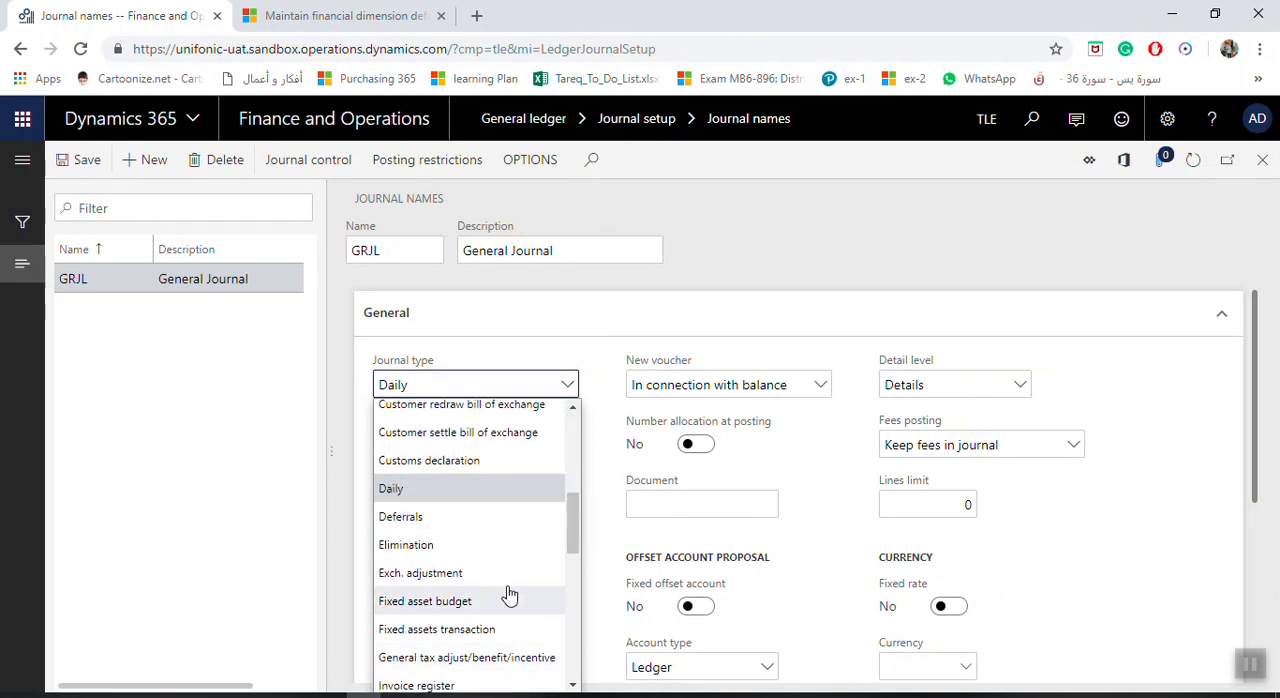
pyautogui.click(457, 380)
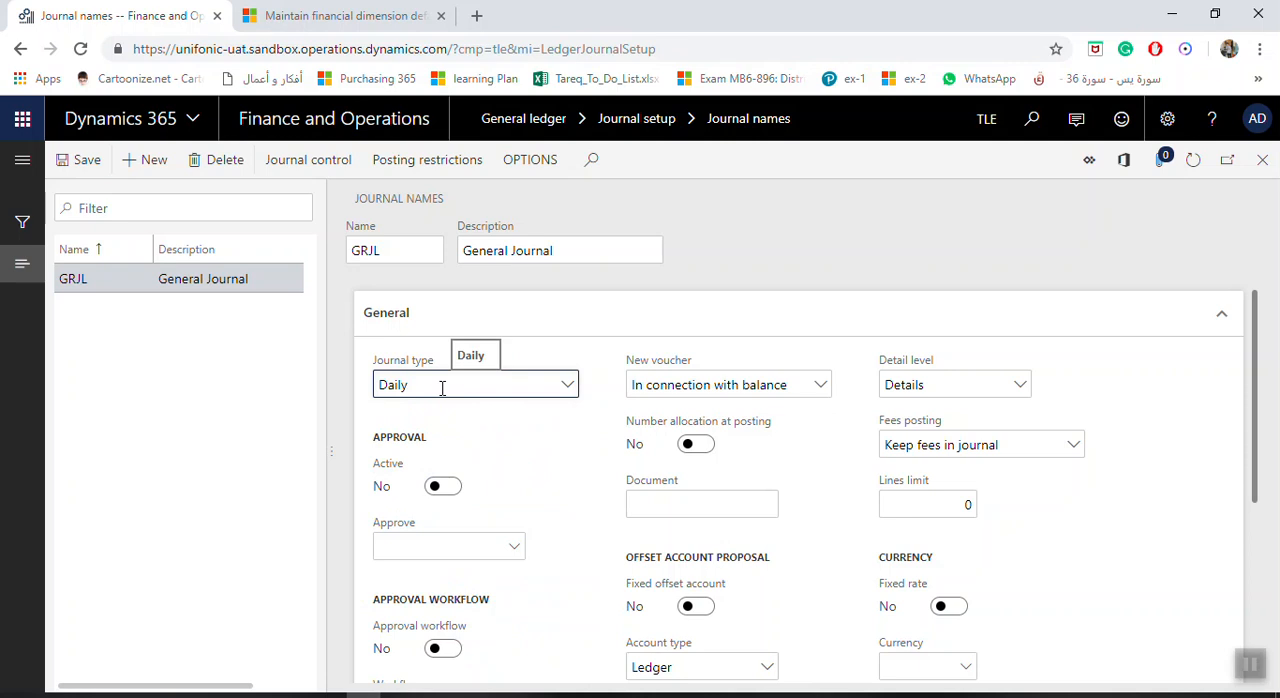
pyautogui.click(572, 388)
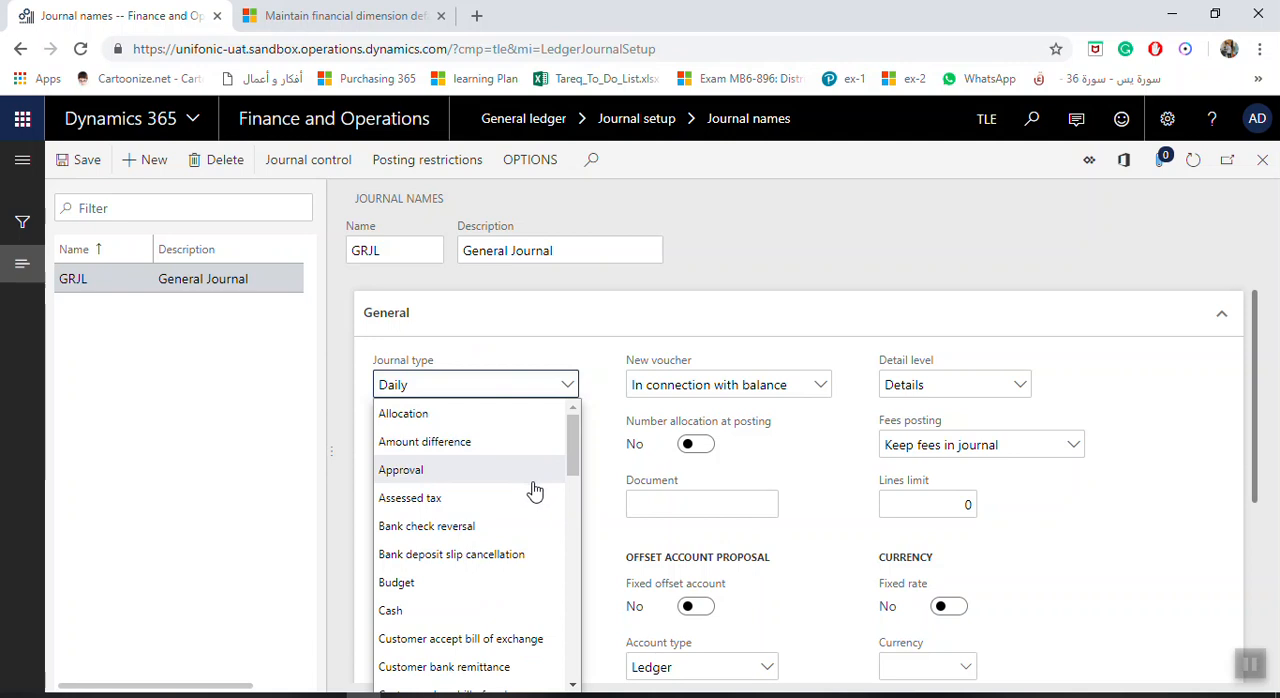
pyautogui.scroll(-1, 462, 530)
pyautogui.scroll(-3, 465, 538)
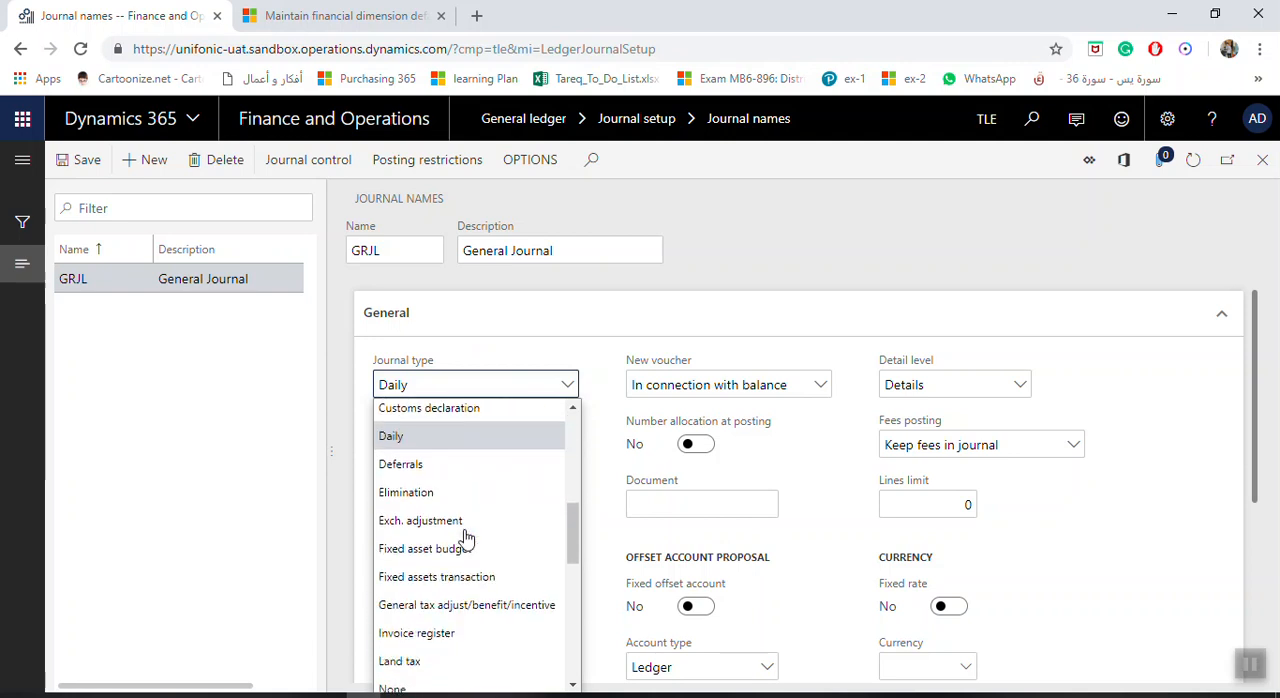
pyautogui.scroll(-3, 495, 578)
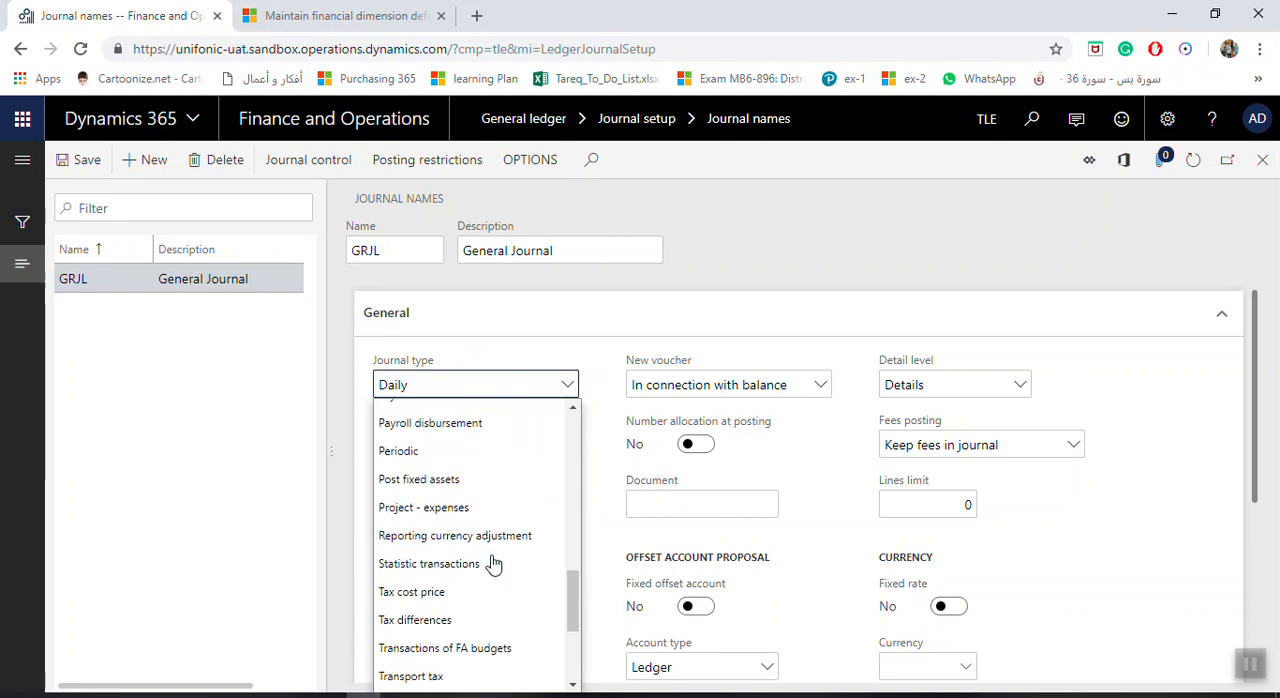
pyautogui.scroll(-1, 485, 580)
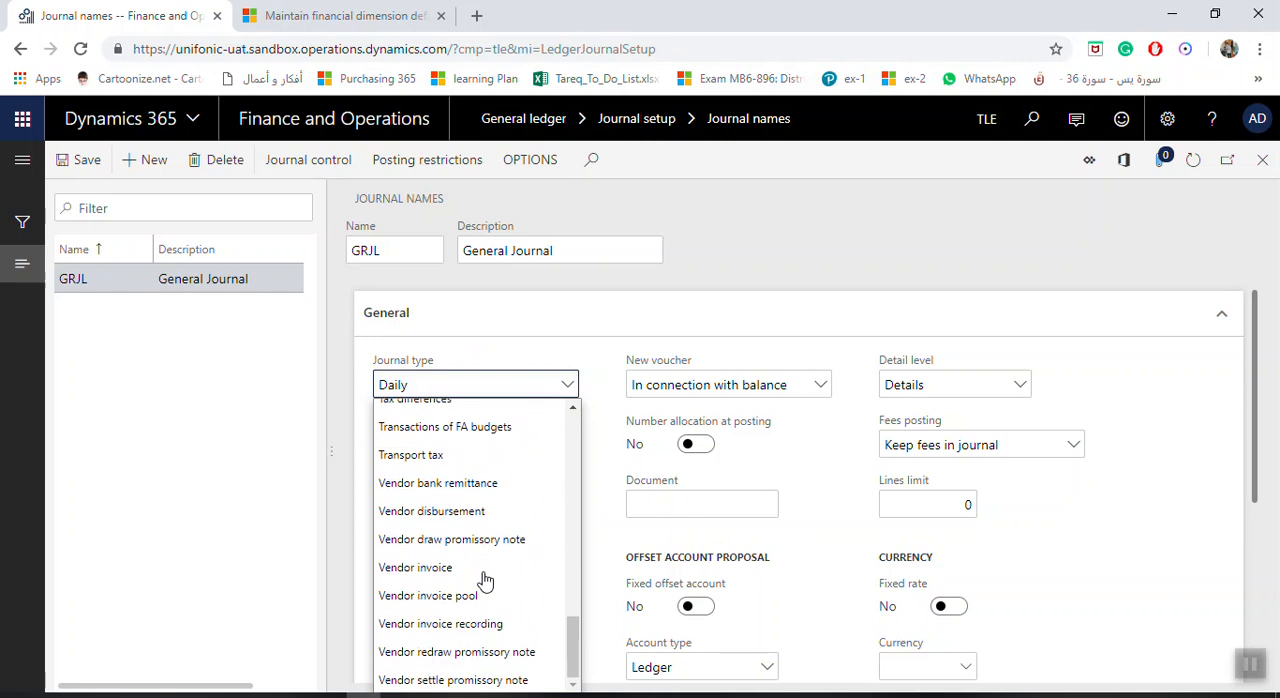
pyautogui.scroll(3, 485, 580)
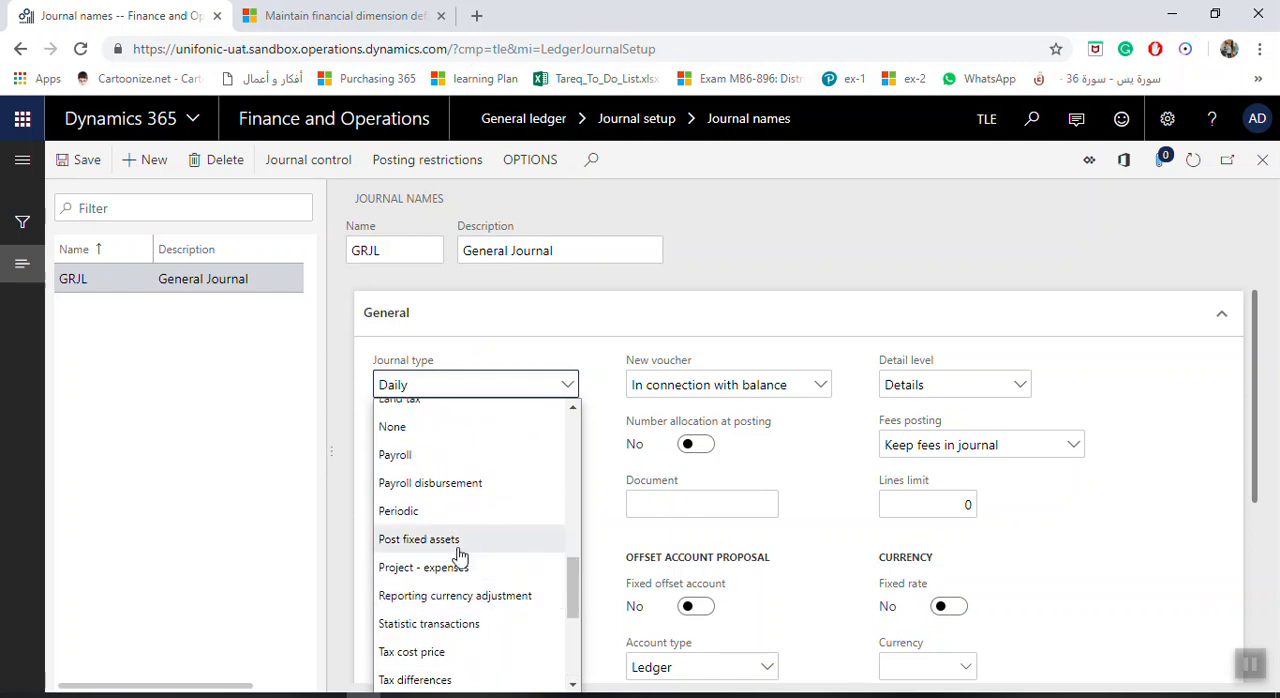
pyautogui.scroll(1, 460, 555)
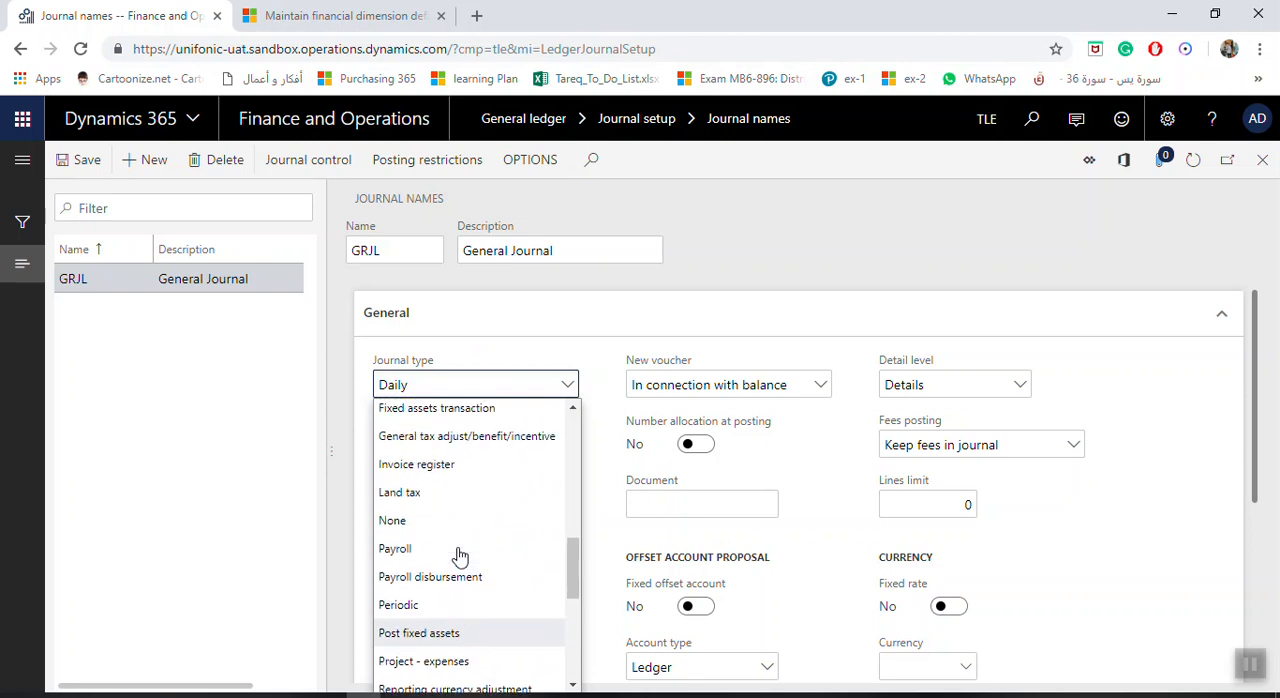
pyautogui.scroll(-5, 460, 555)
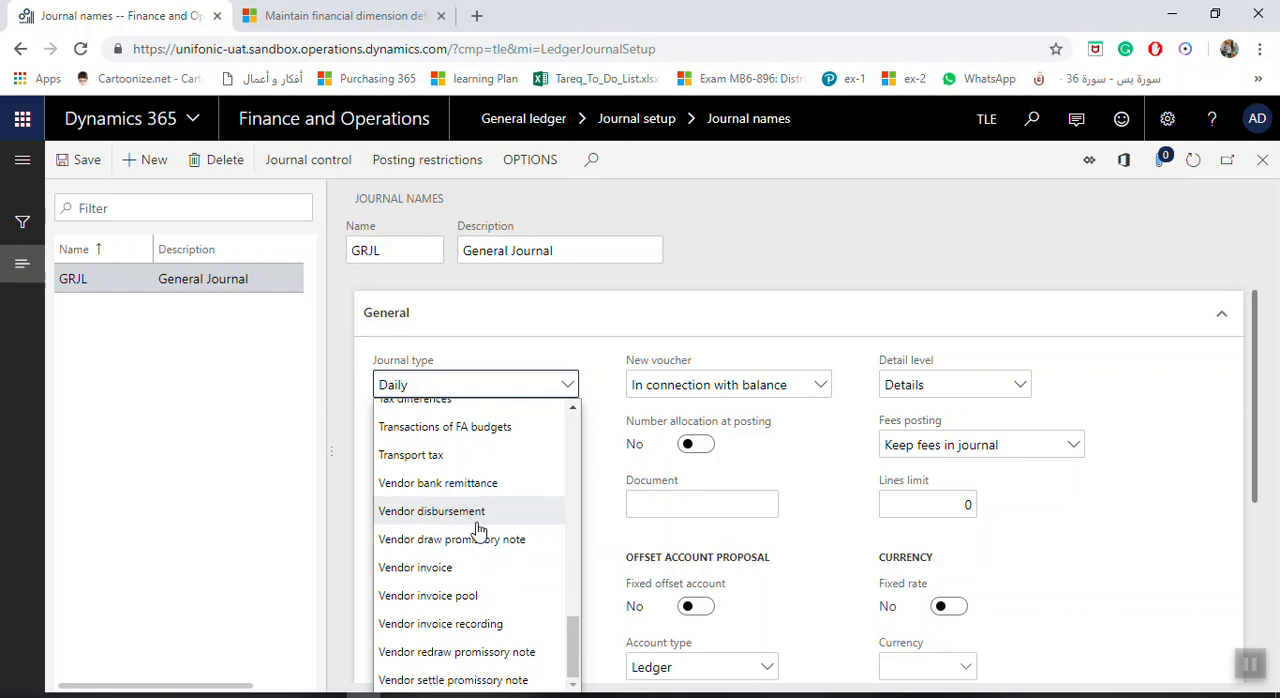
pyautogui.scroll(4, 475, 530)
pyautogui.scroll(5, 481, 535)
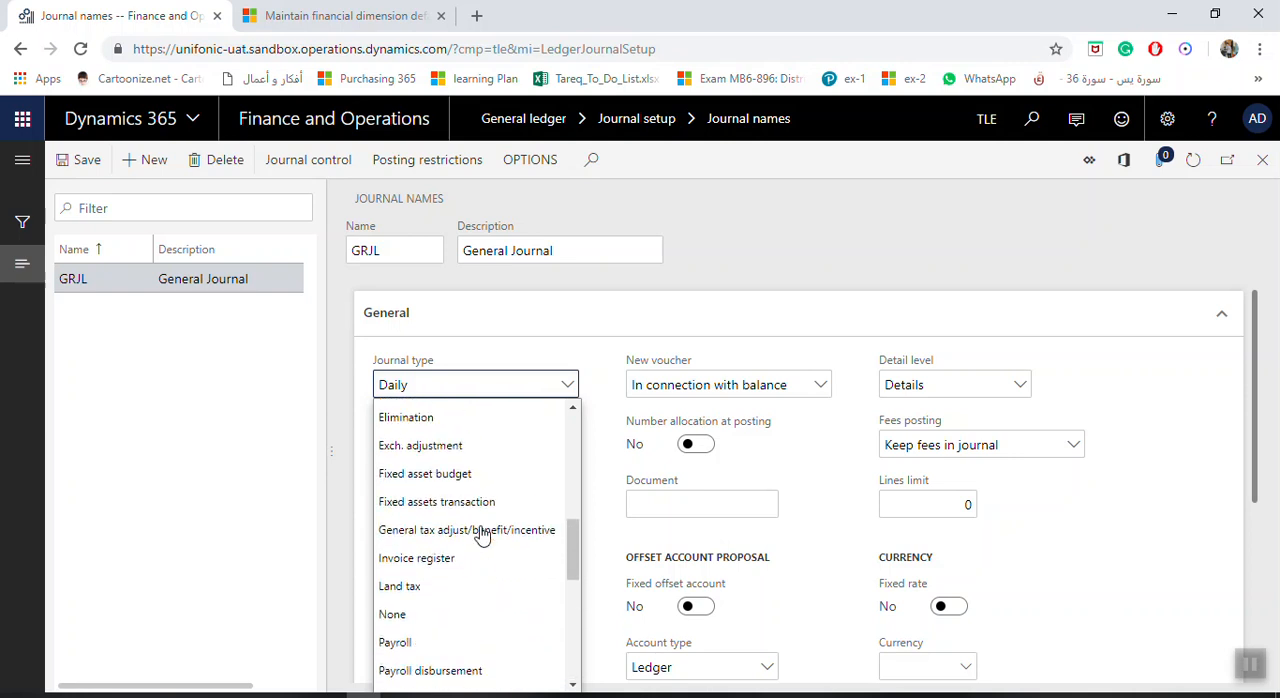
pyautogui.scroll(1, 495, 522)
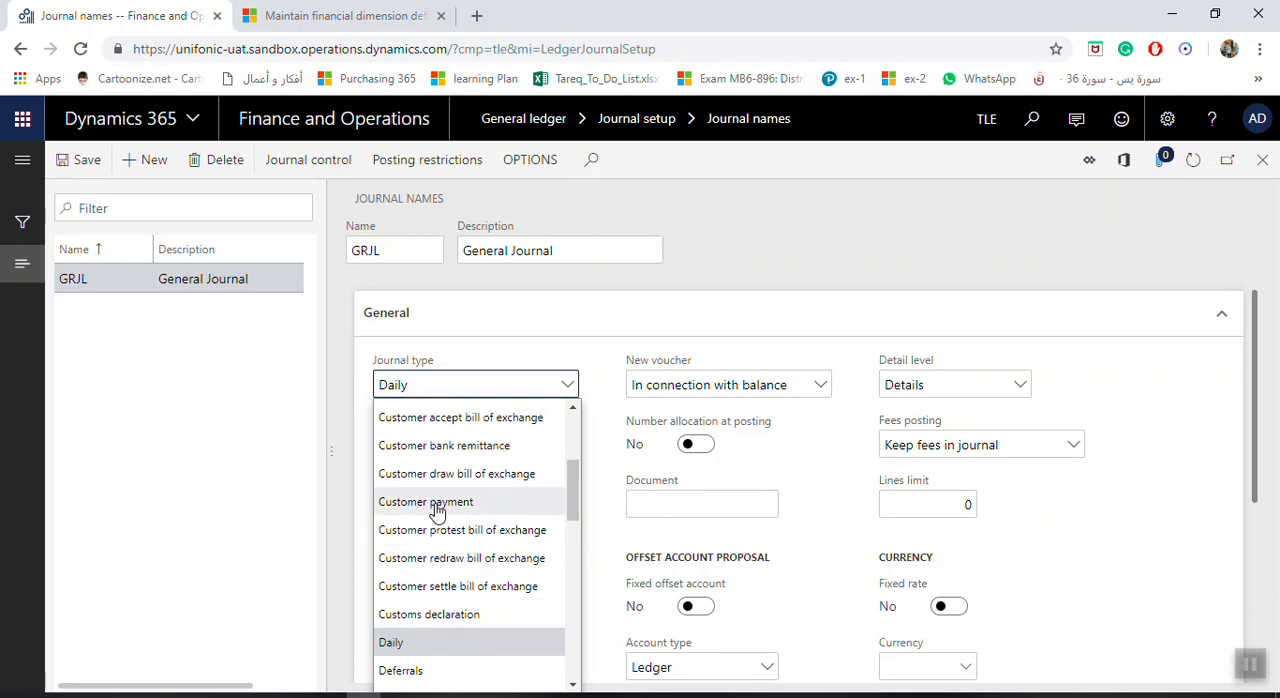
pyautogui.scroll(1, 443, 505)
pyautogui.scroll(2, 445, 500)
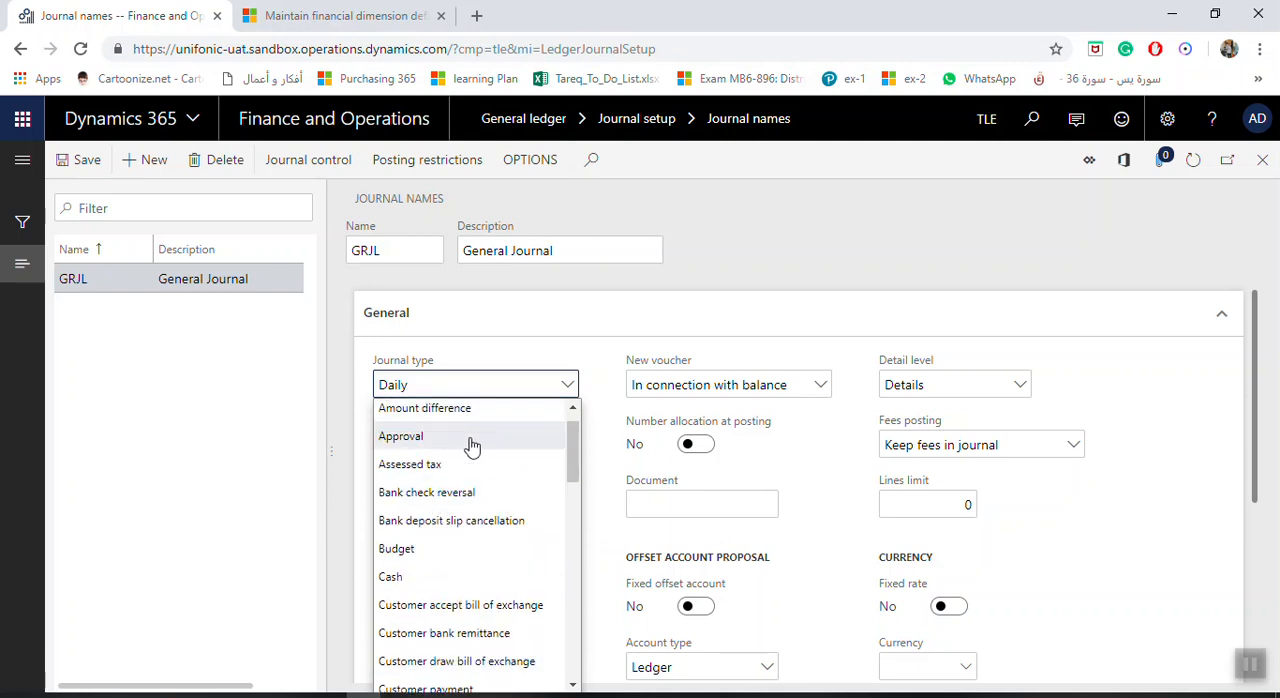
pyautogui.scroll(1, 468, 528)
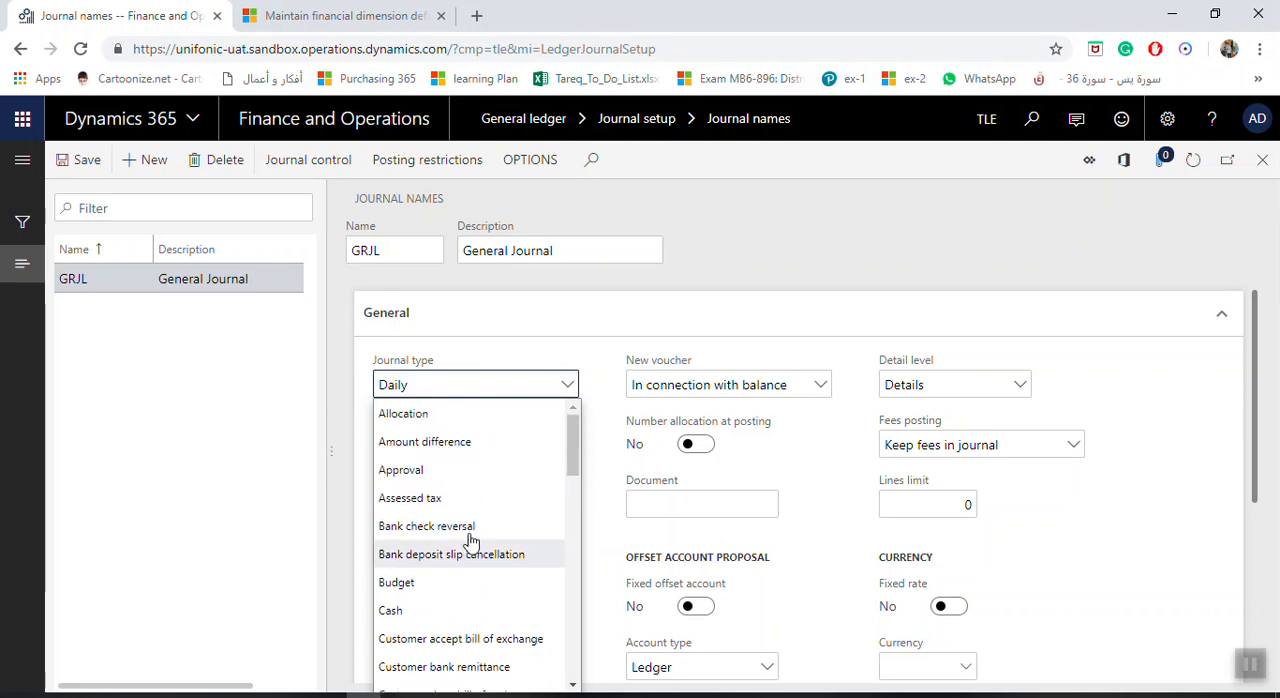
pyautogui.scroll(-2, 471, 534)
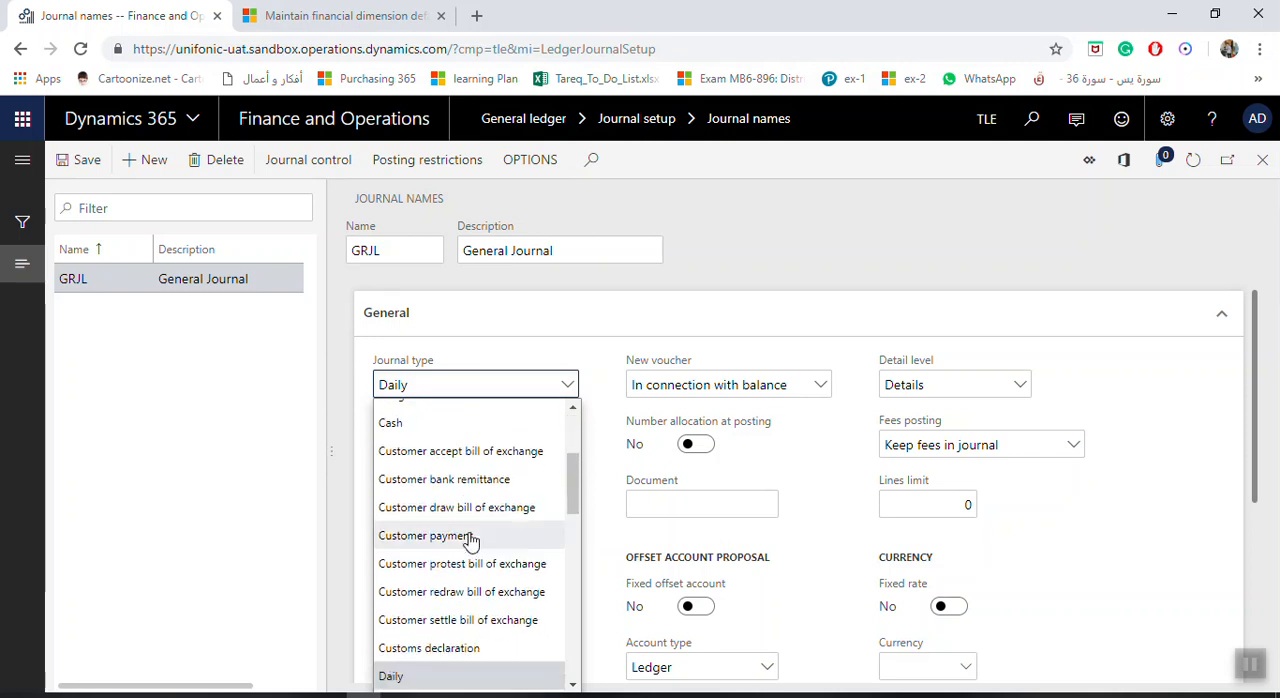
pyautogui.click(450, 680)
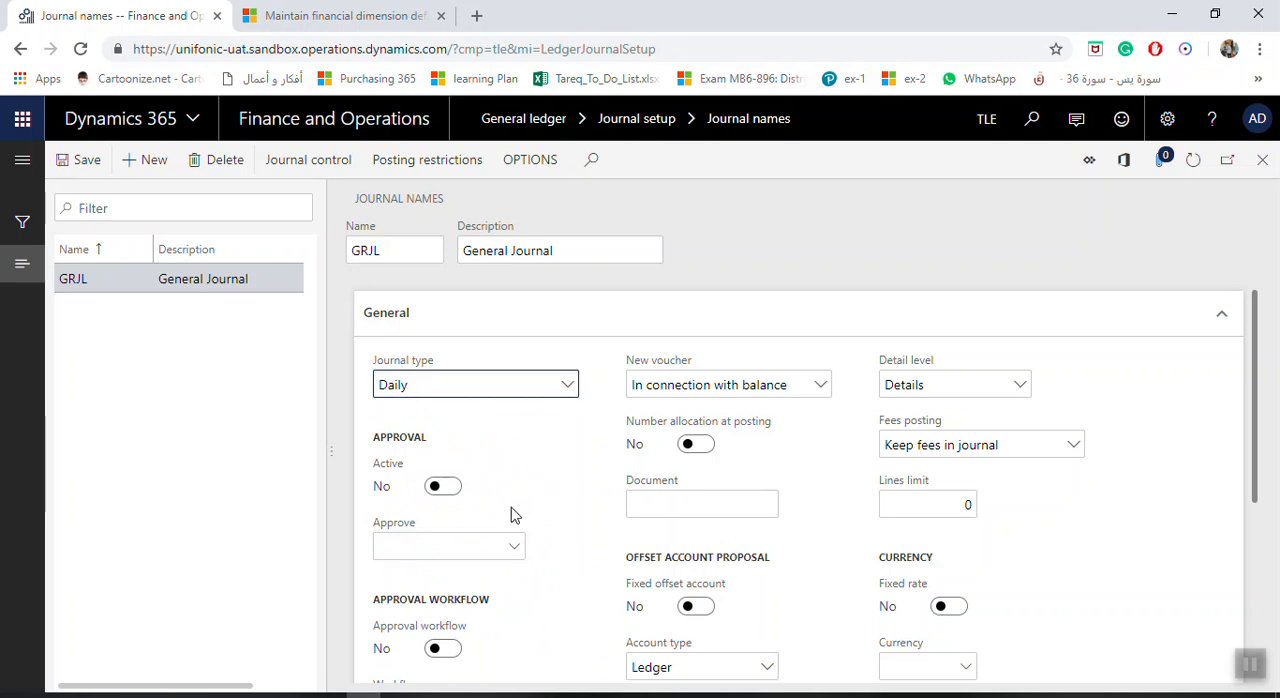
# Try activating approval for the GRJL journal and looking up a user group to approve it.
pyautogui.click(443, 487)
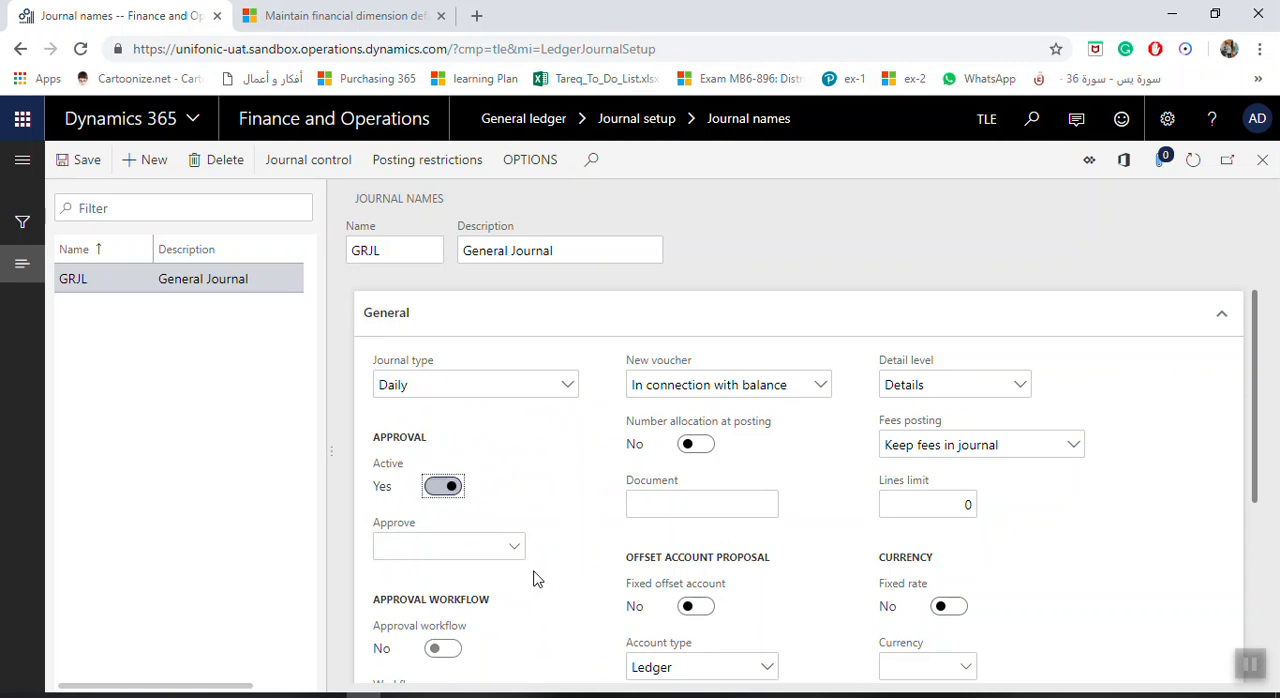
pyautogui.click(516, 549)
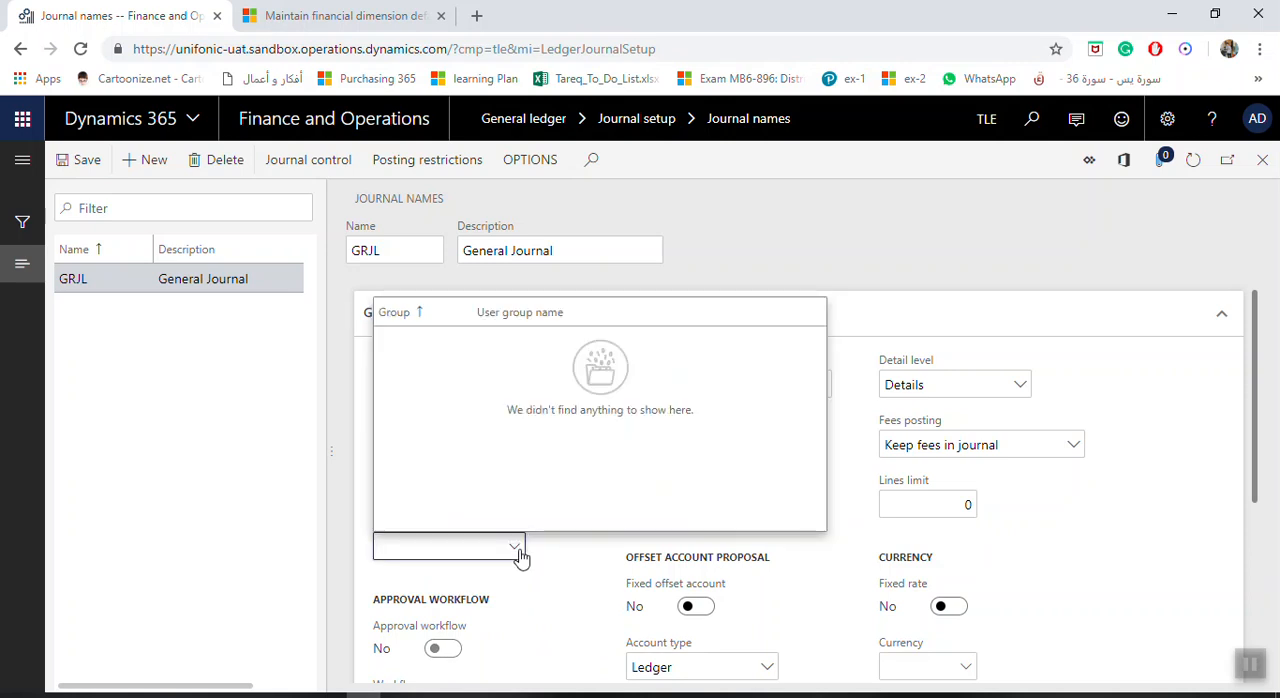
pyautogui.click(516, 549)
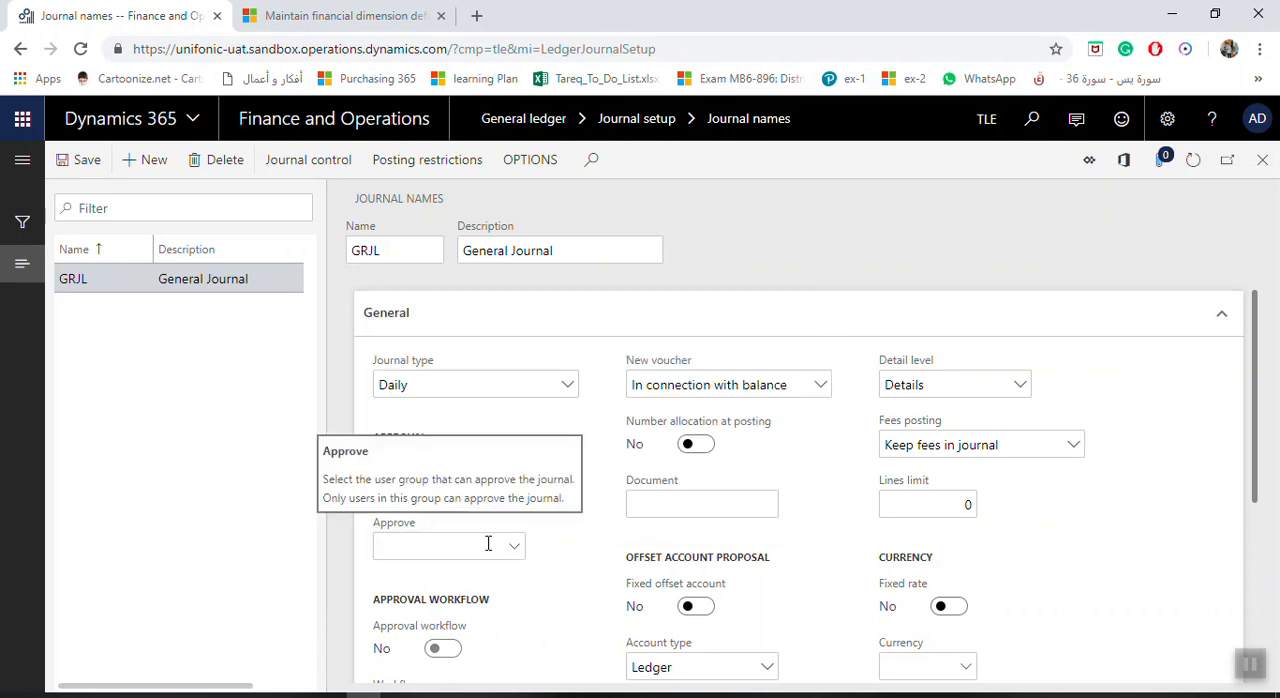
pyautogui.click(443, 487)
# Try activating the approval workflow for the GRJL journal and looking up a workflow to assign.
pyautogui.scroll(-2, 557, 543)
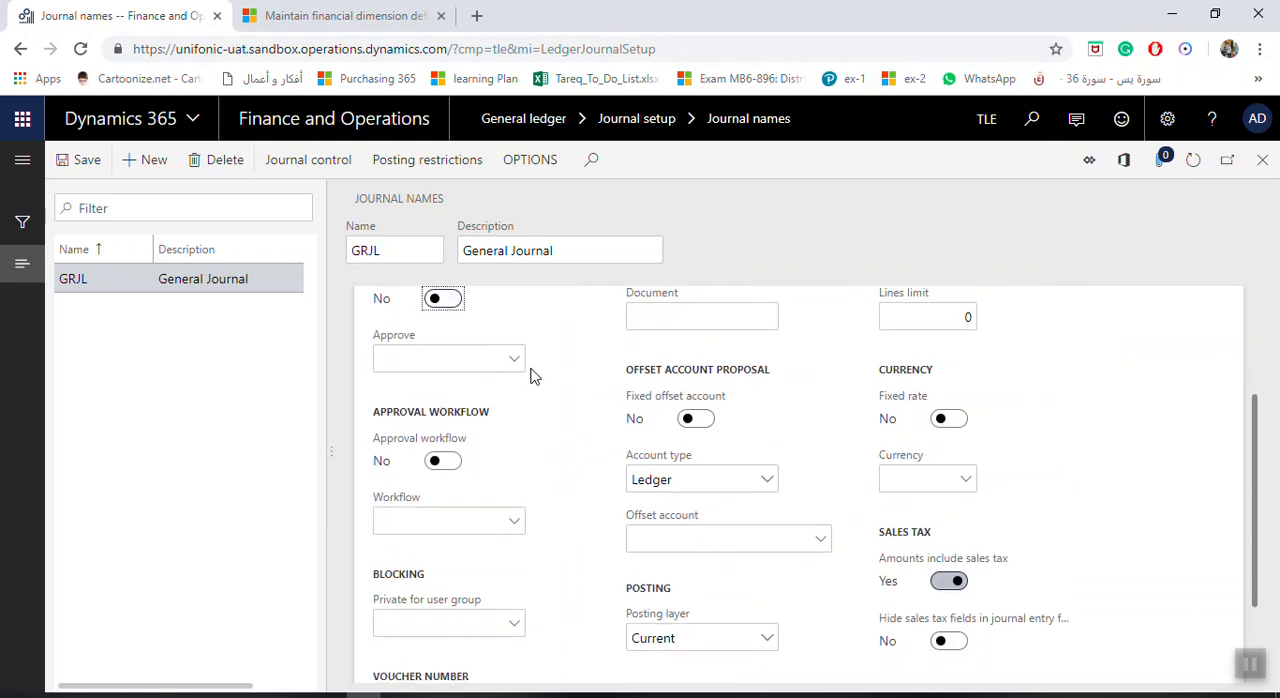
pyautogui.click(447, 463)
pyautogui.click(514, 523)
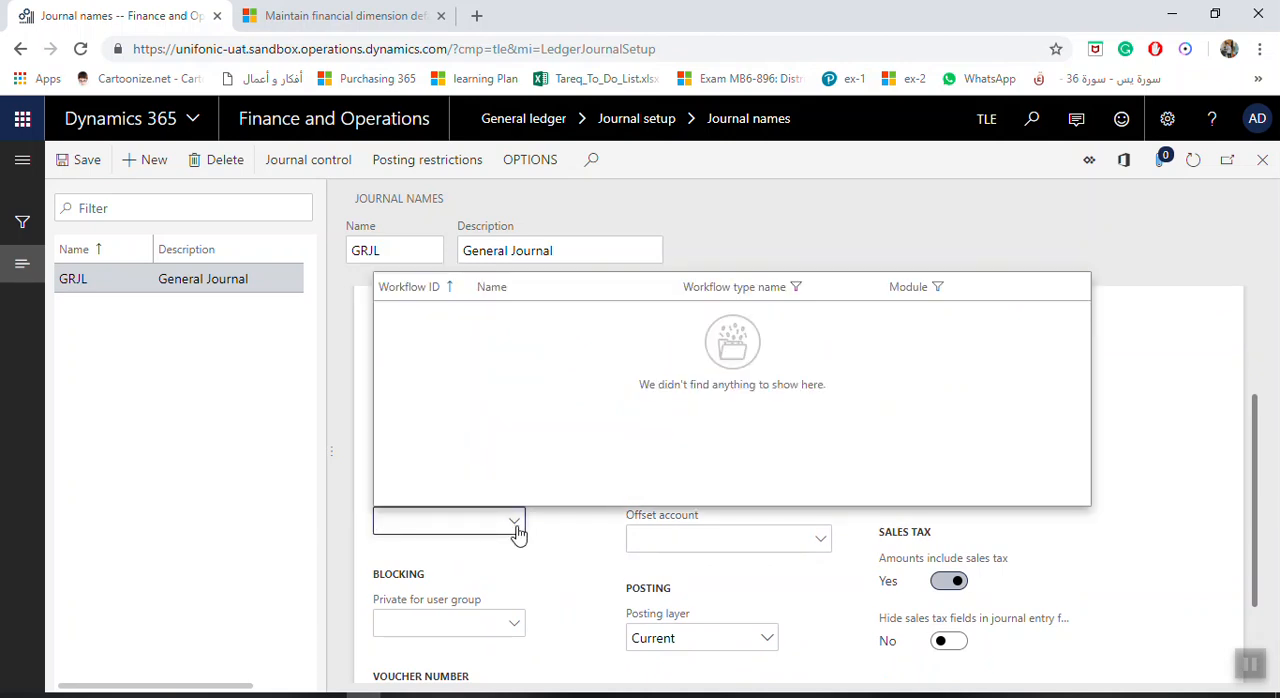
pyautogui.click(516, 524)
pyautogui.click(445, 461)
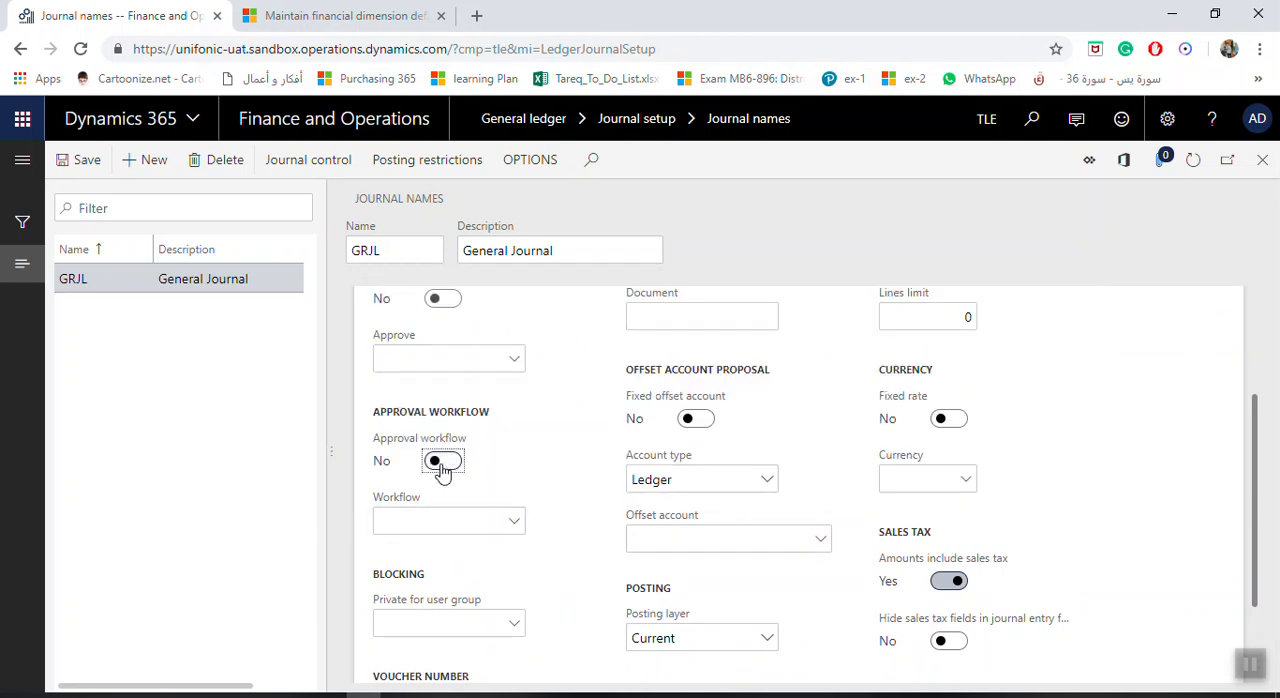
pyautogui.scroll(-2, 520, 610)
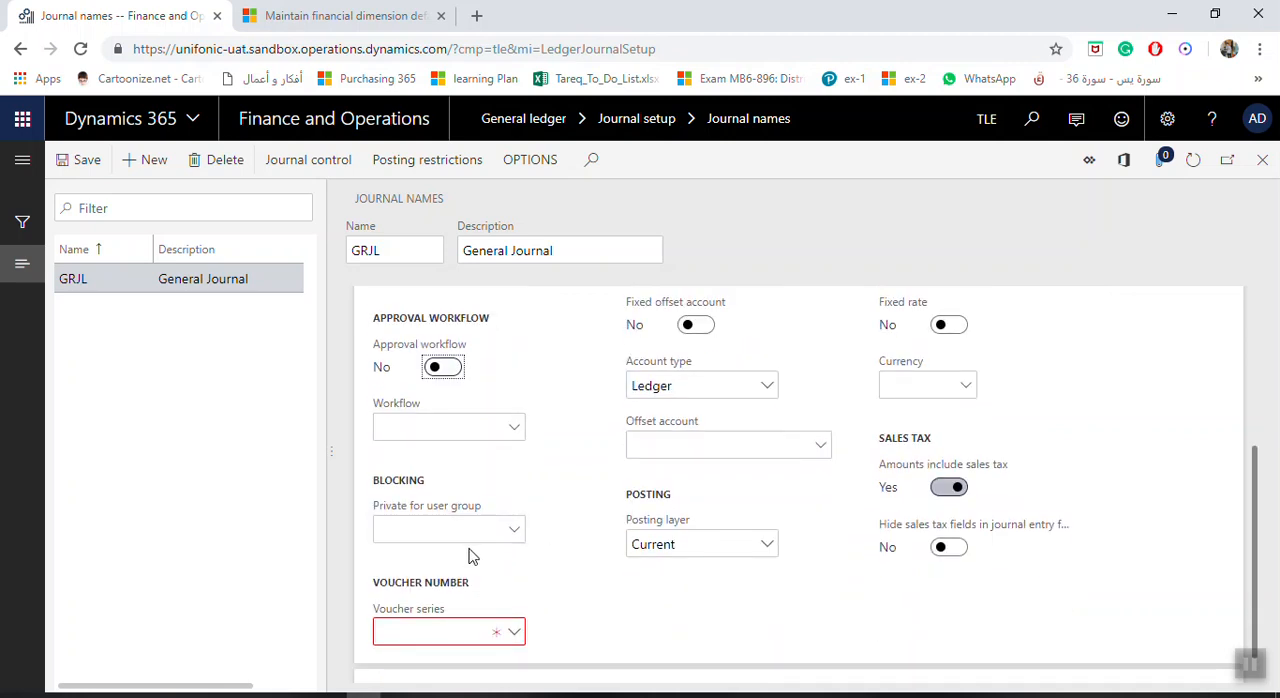
# Look up the user groups available for blocking the journal and the number sequences available as voucher series.
pyautogui.click(510, 535)
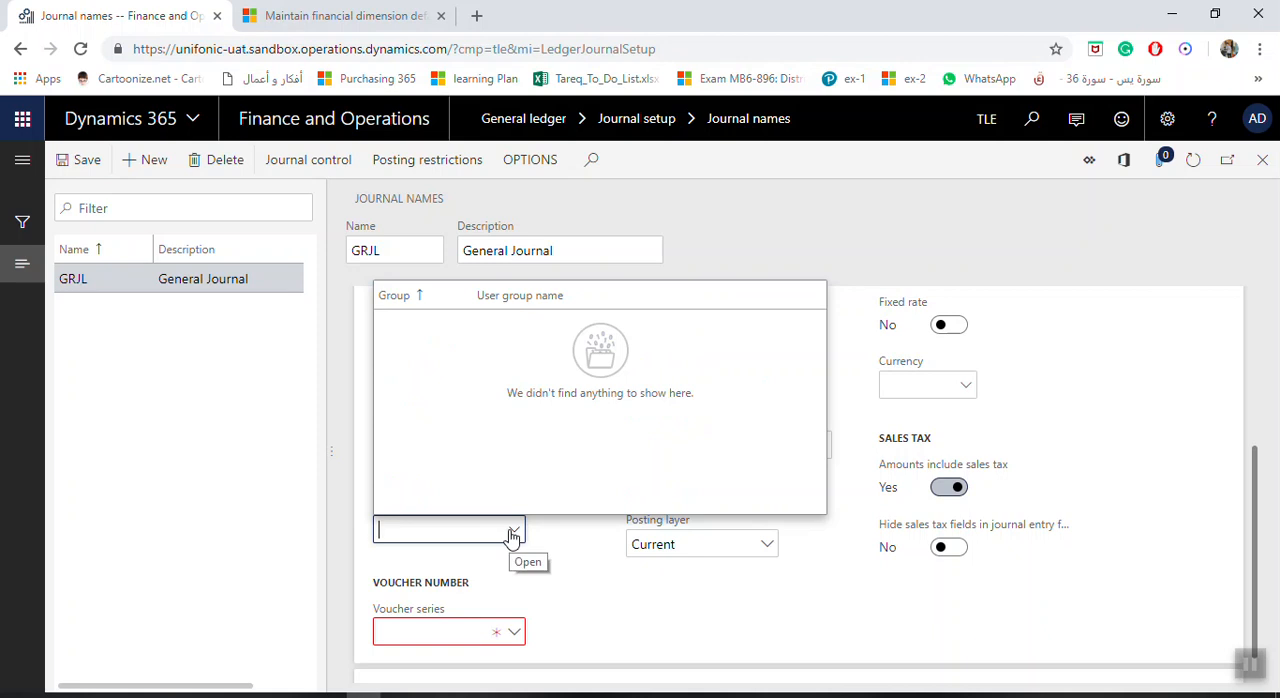
pyautogui.click(511, 533)
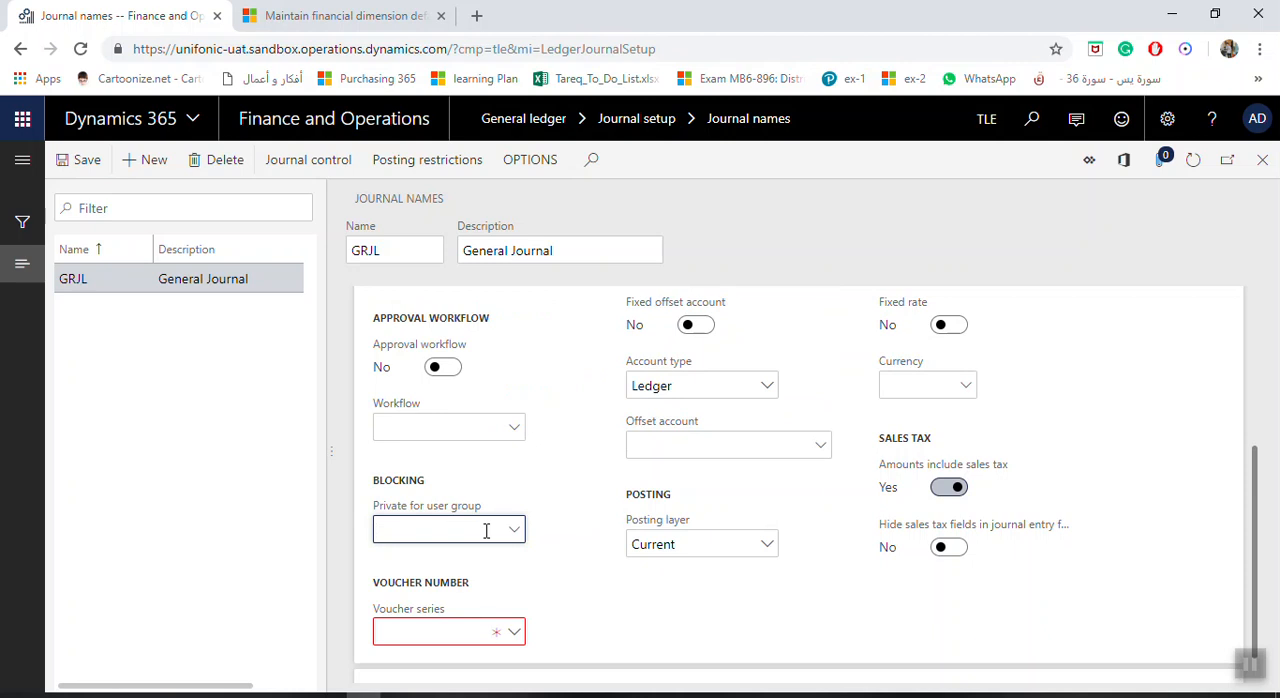
pyautogui.click(515, 633)
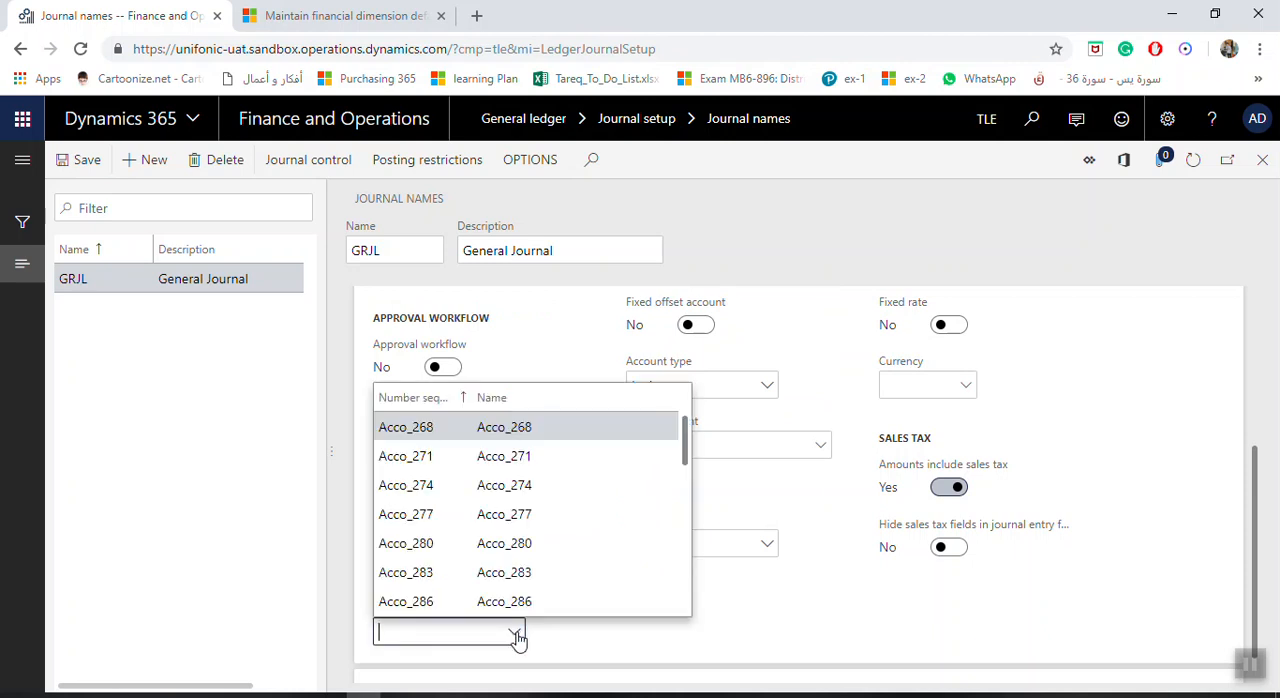
pyautogui.click(495, 637)
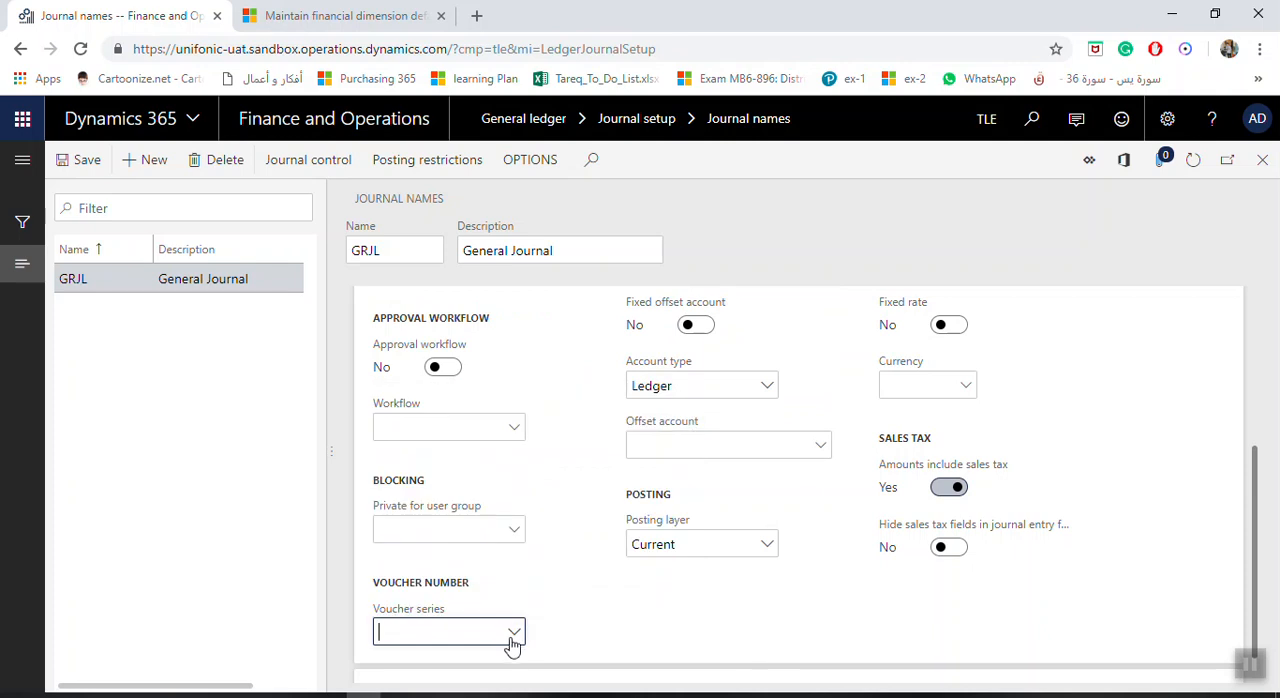
# Open the number sequence details from the voucher series and create a sequence with code and name GRJL.
pyautogui.rightClick(516, 637)
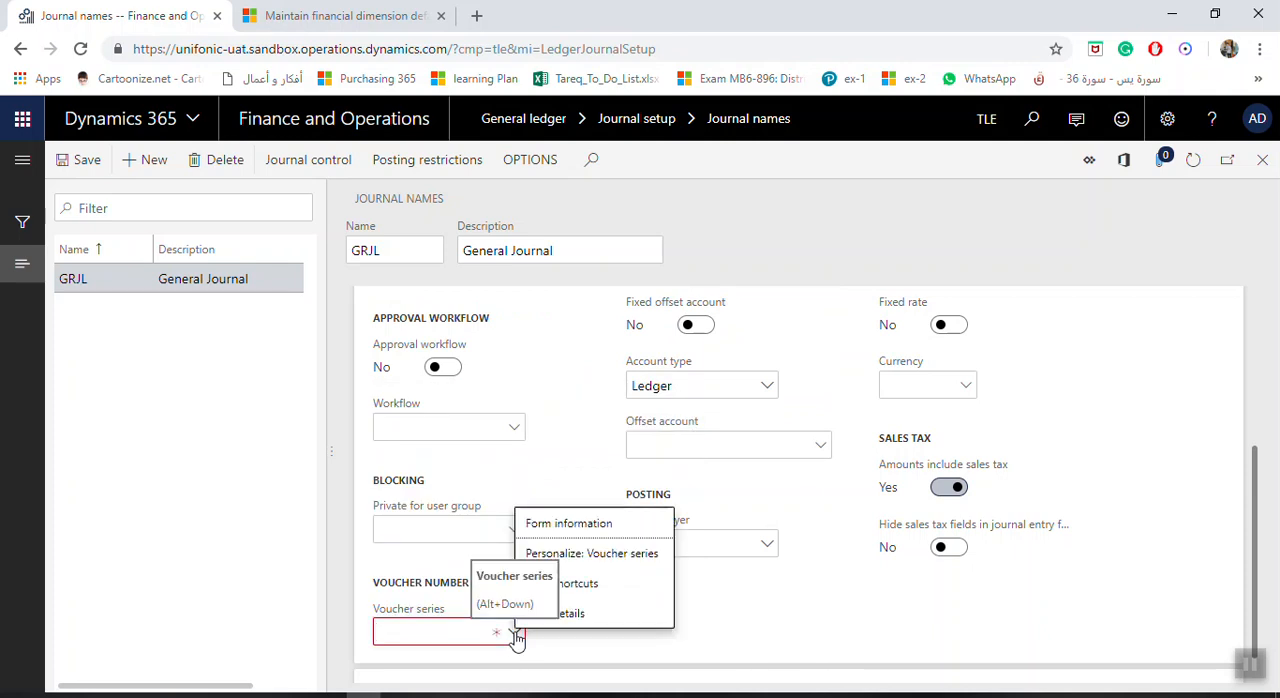
pyautogui.click(597, 622)
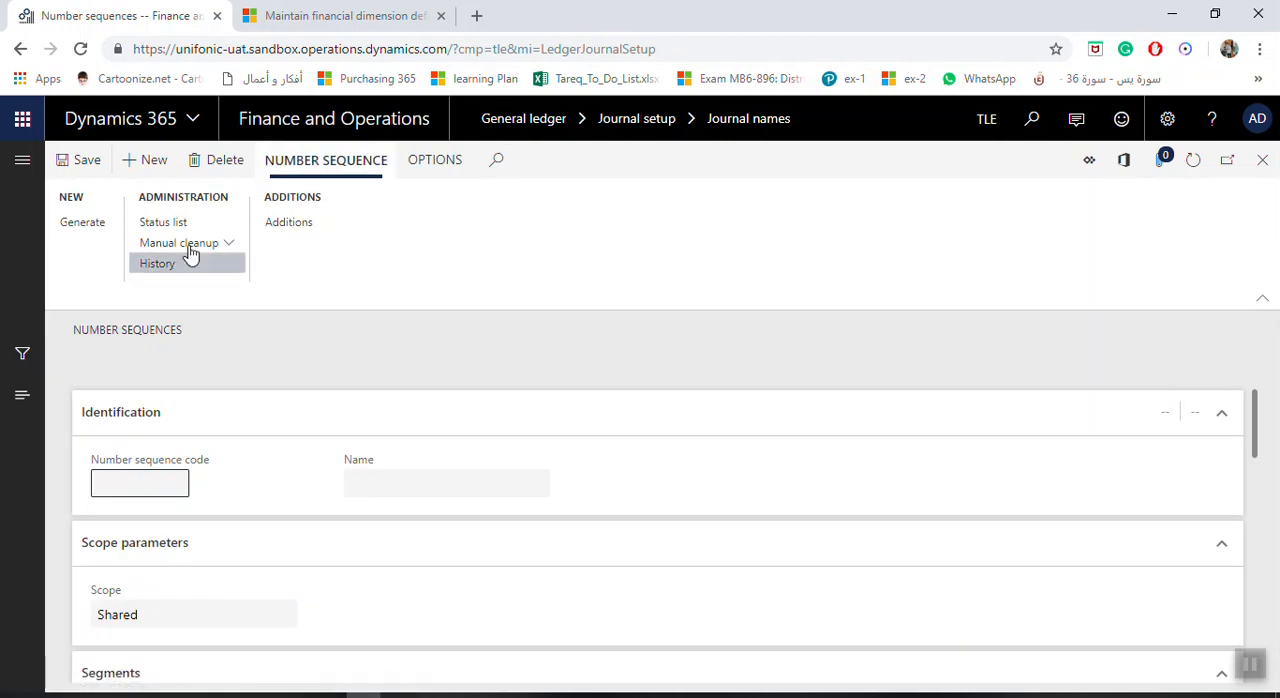
pyautogui.click(137, 160)
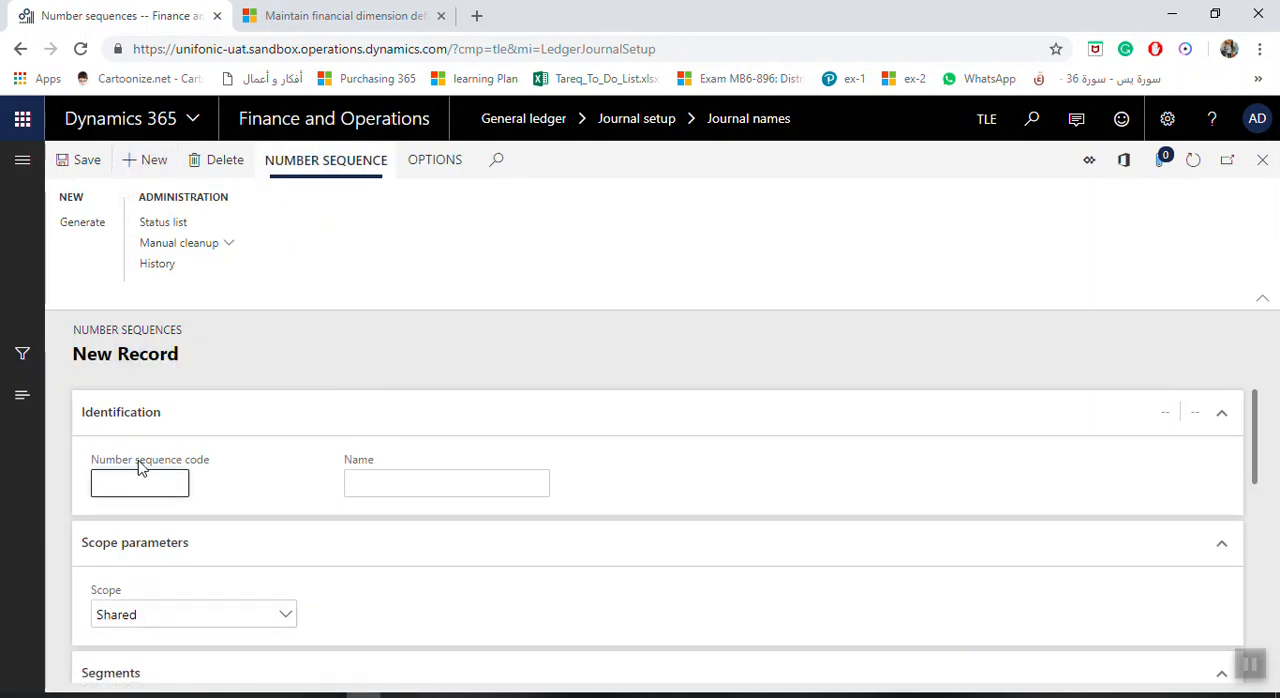
pyautogui.press('Tab')
pyautogui.press('capslock')
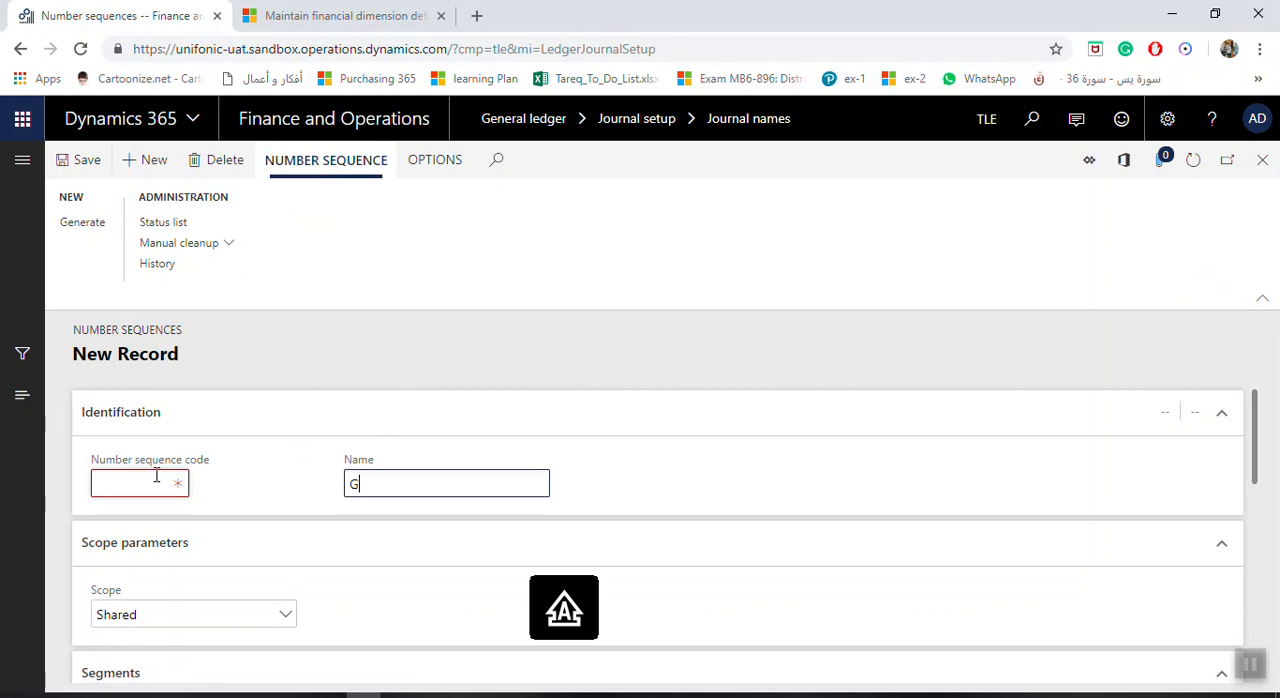
pyautogui.write('GRJL')
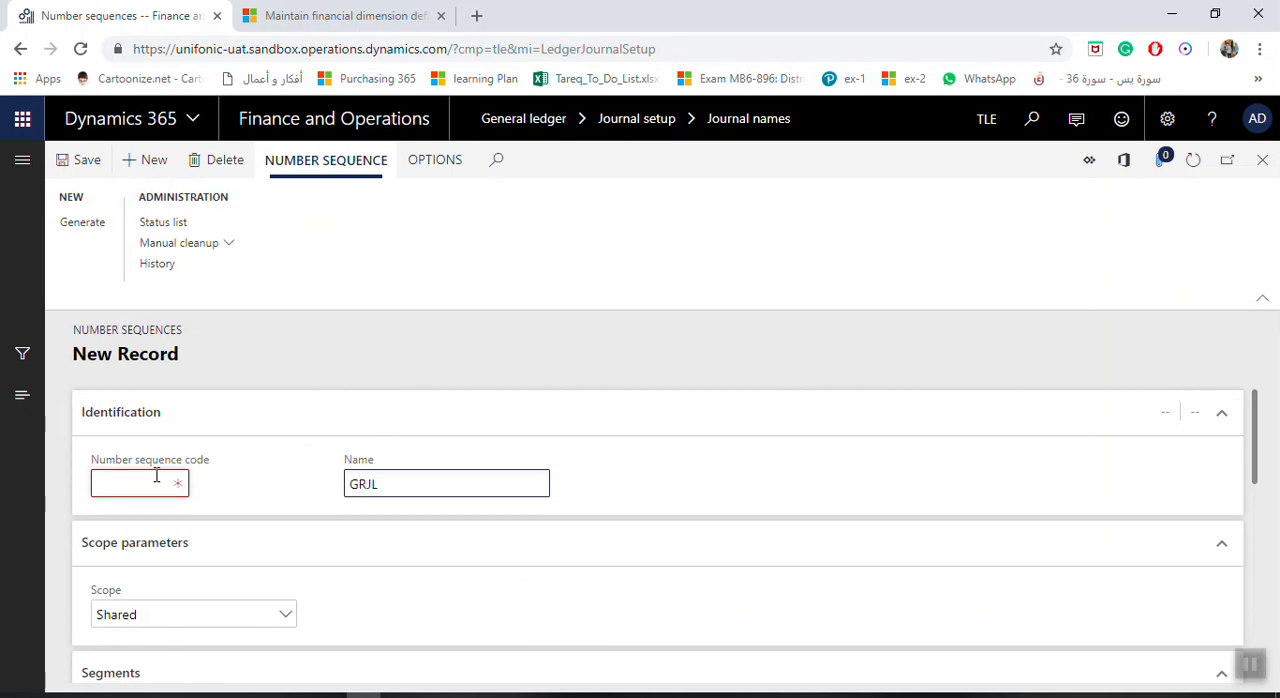
pyautogui.doubleClick(408, 478)
pyautogui.hotkey('ctrl', 'c')
pyautogui.click(166, 487)
pyautogui.hotkey('ctrl', 'v')
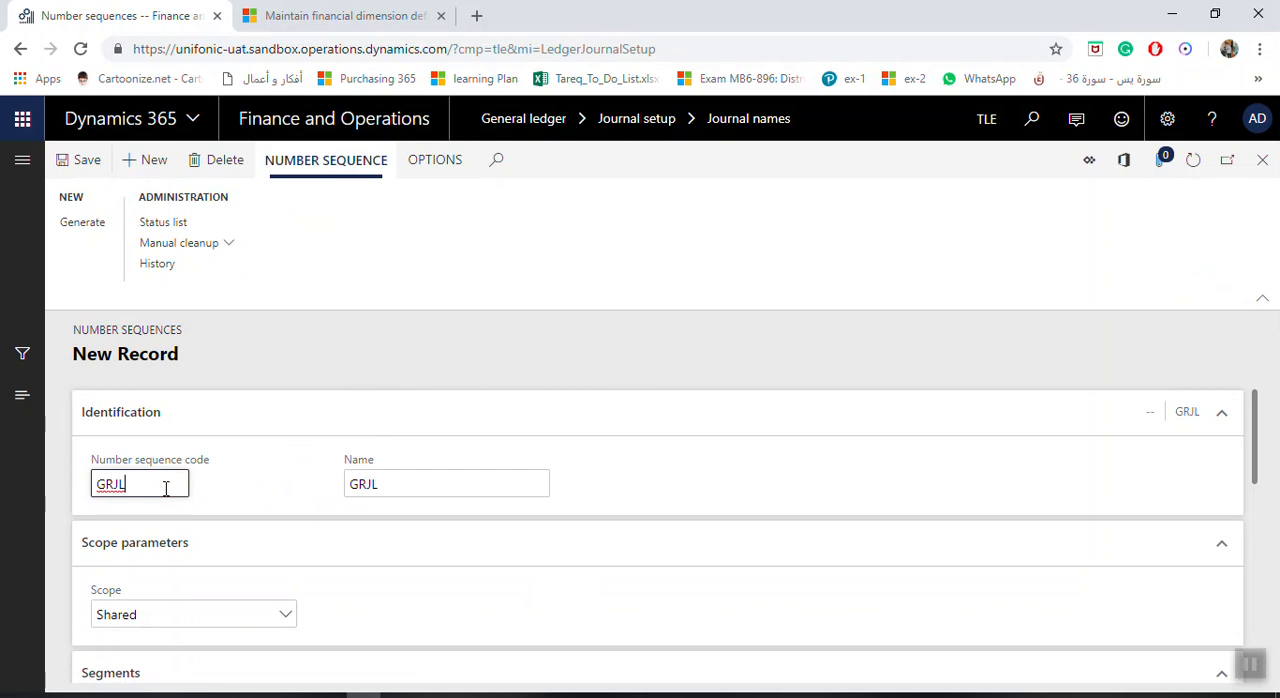
# Set the scope of the GRJL number sequence to Legal entity.
pyautogui.scroll(-2, 224, 505)
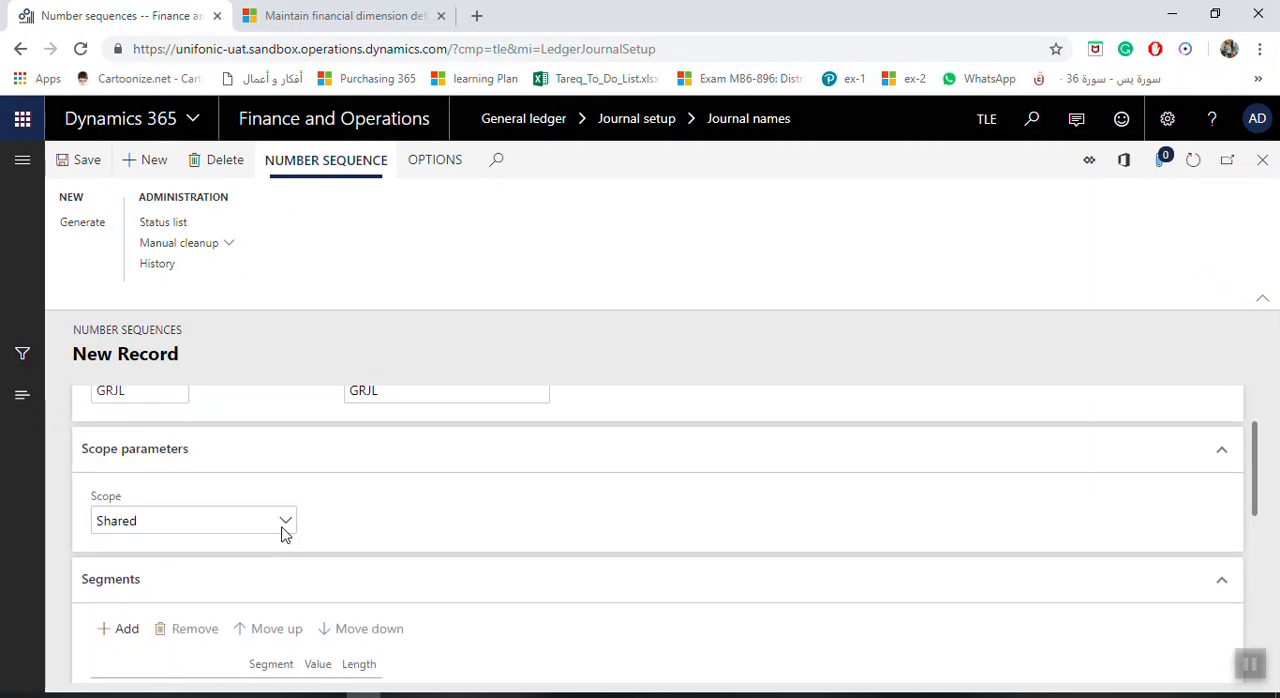
pyautogui.click(286, 523)
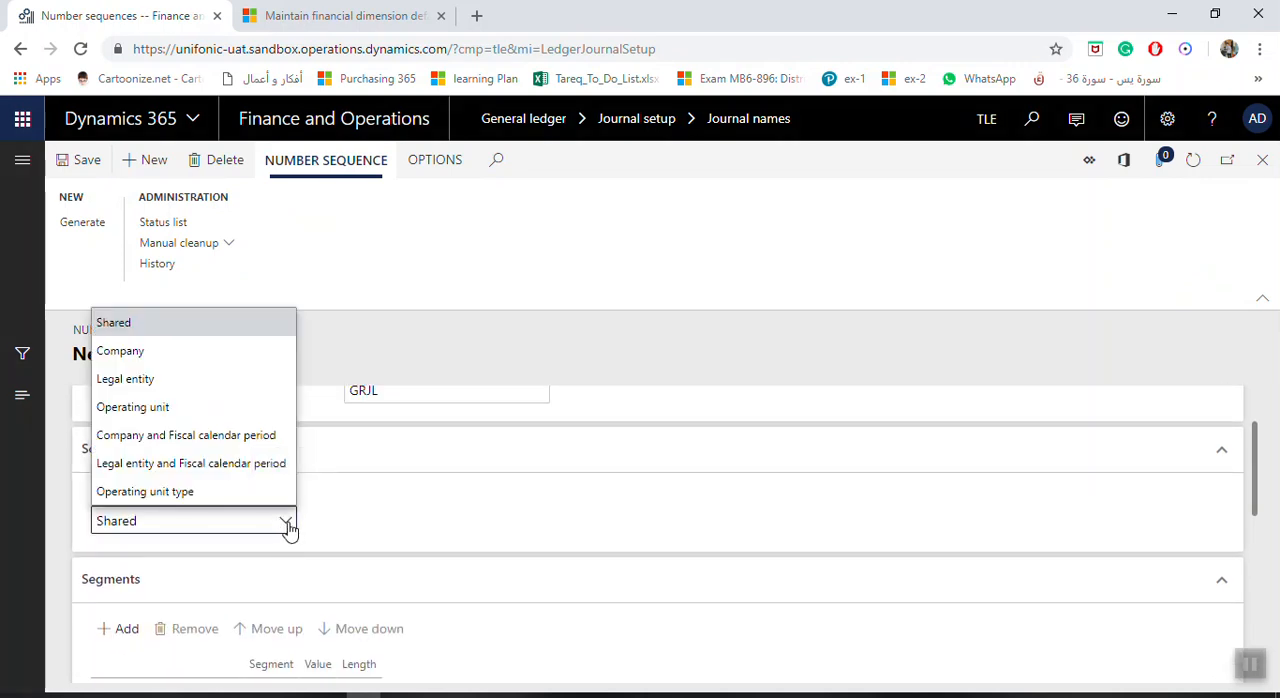
pyautogui.click(150, 379)
# Examine the number sequence's segments and the segment types available for the first row.
pyautogui.scroll(-1, 283, 480)
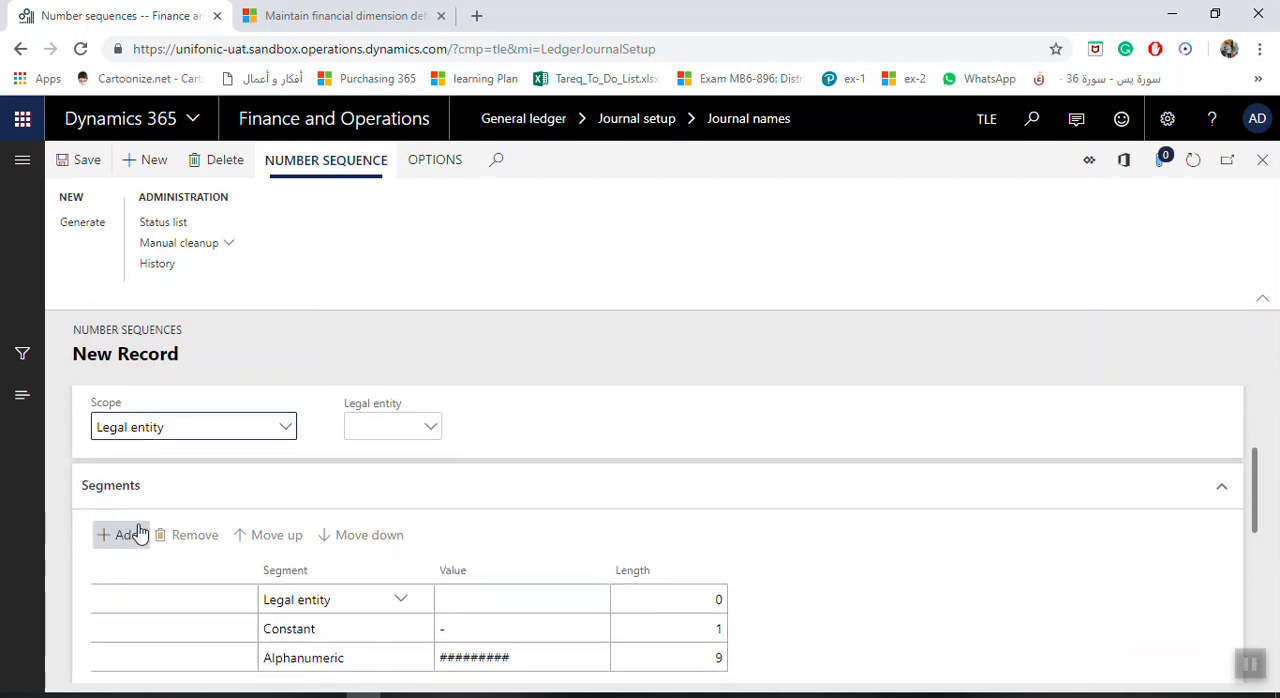
pyautogui.scroll(-1, 240, 525)
pyautogui.click(466, 509)
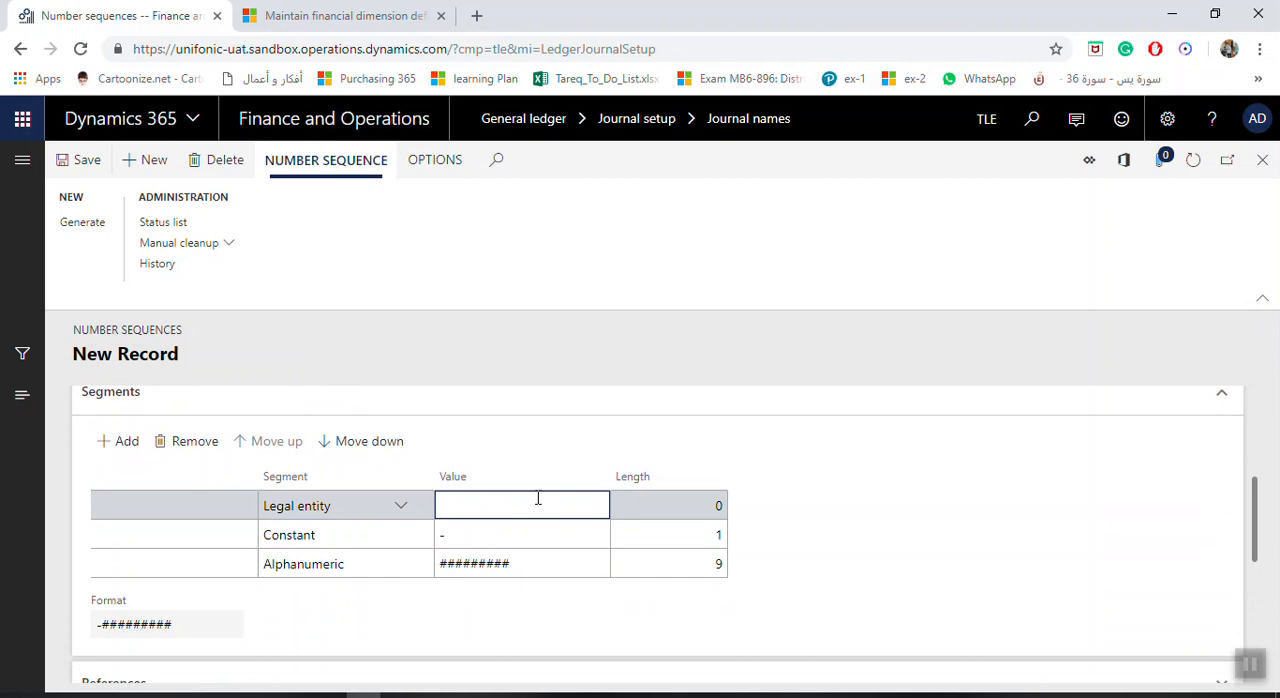
pyautogui.click(400, 507)
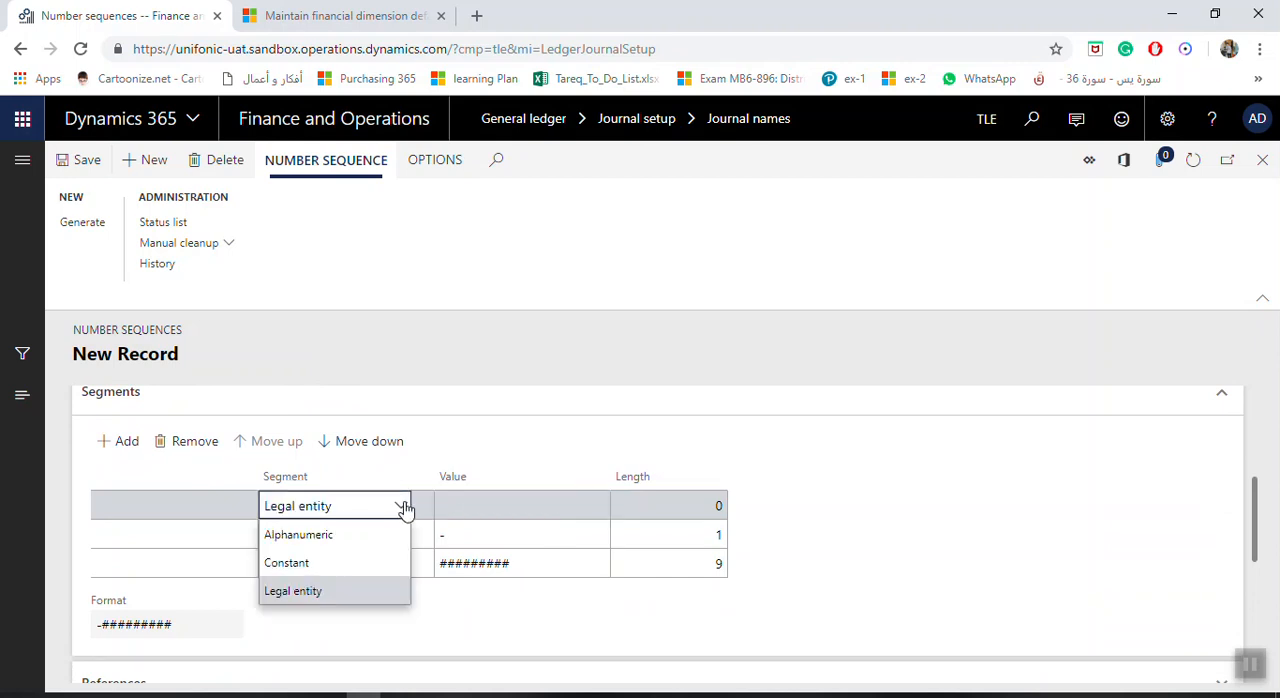
pyautogui.click(404, 509)
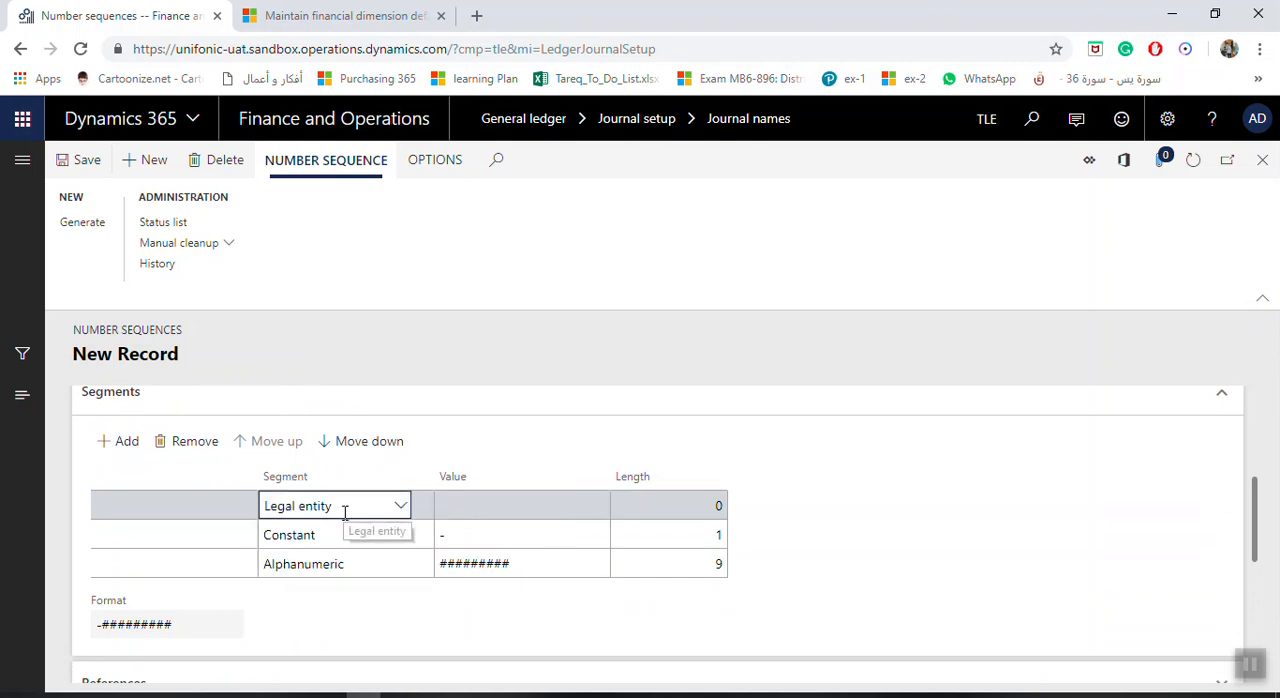
pyautogui.click(506, 508)
# Keep the Legal entity scope and assign the legal entity TLE to the number sequence.
pyautogui.scroll(3, 446, 511)
pyautogui.click(429, 526)
pyautogui.click(231, 530)
pyautogui.click(231, 530)
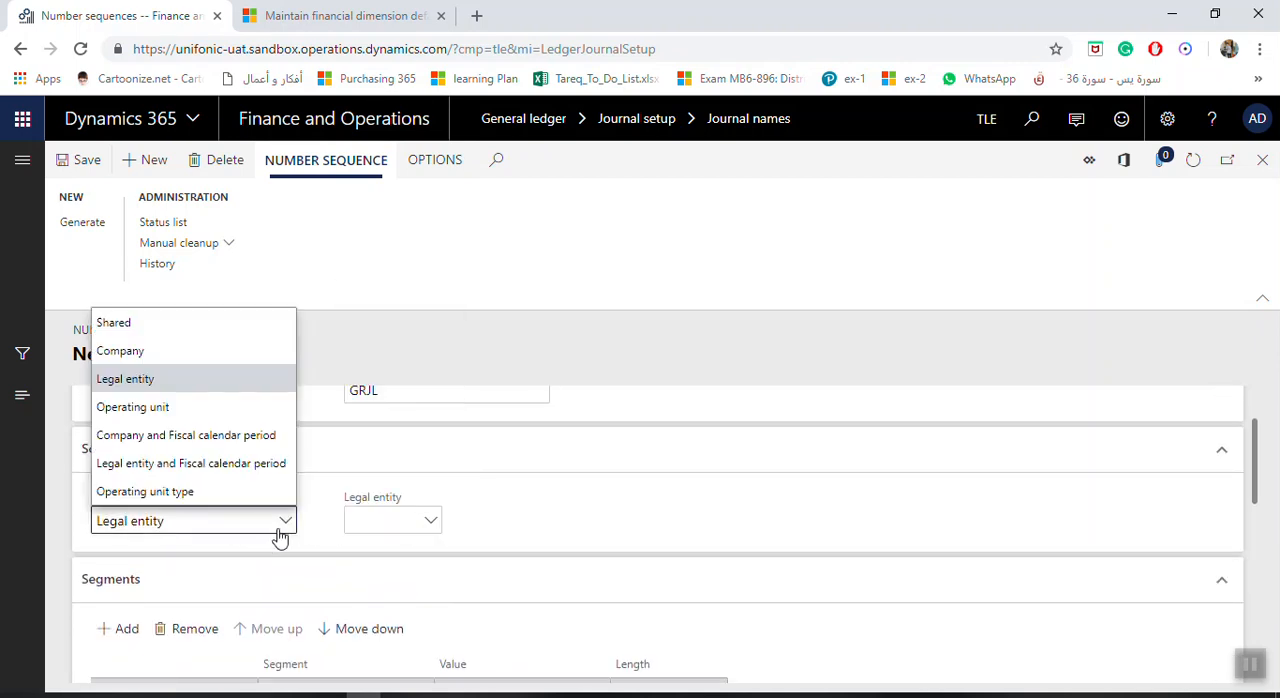
pyautogui.click(166, 386)
pyautogui.click(430, 522)
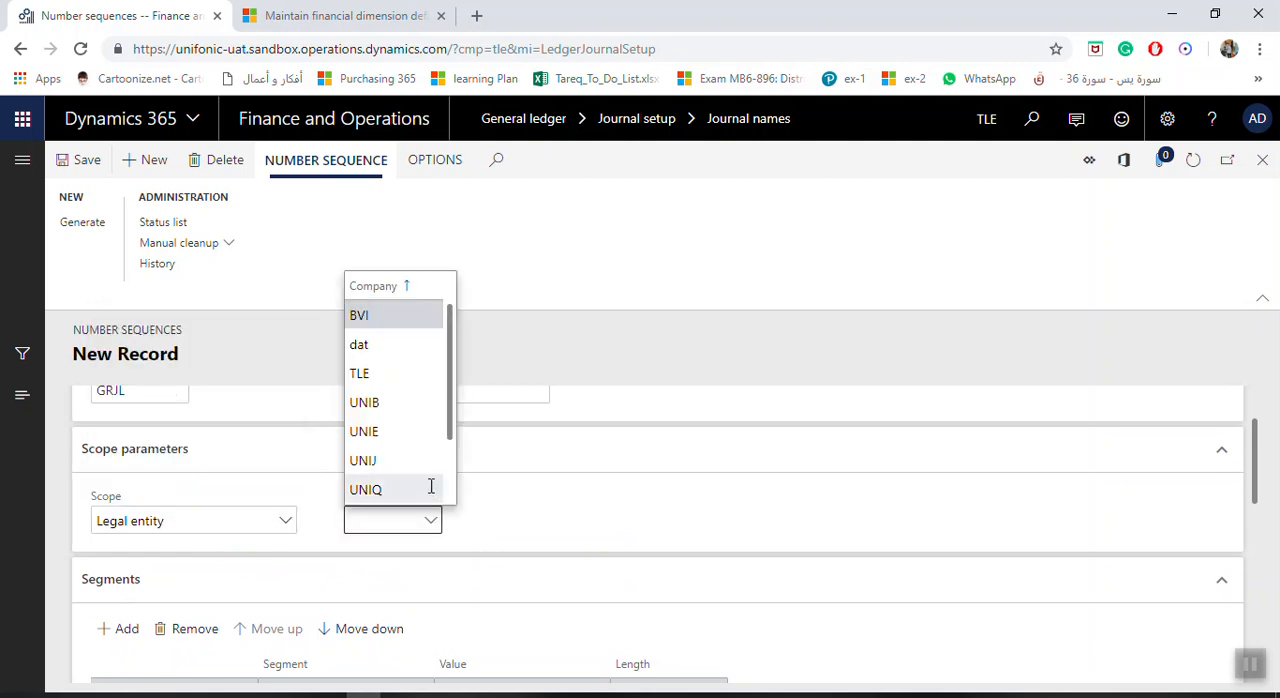
pyautogui.click(390, 378)
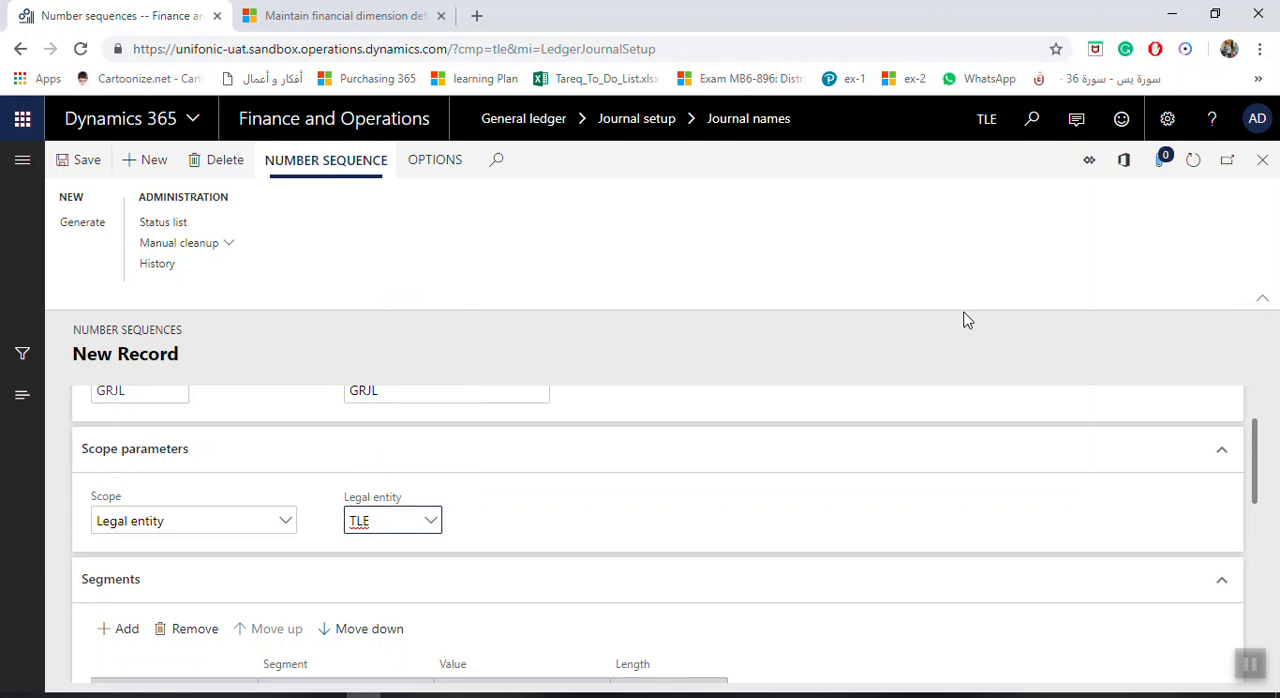
# Remove the Legal entity segment from the number sequence and set the Constant segment's value to GRJL-.
pyautogui.scroll(-1, 462, 508)
pyautogui.scroll(-1, 462, 508)
pyautogui.click(488, 509)
pyautogui.click(192, 441)
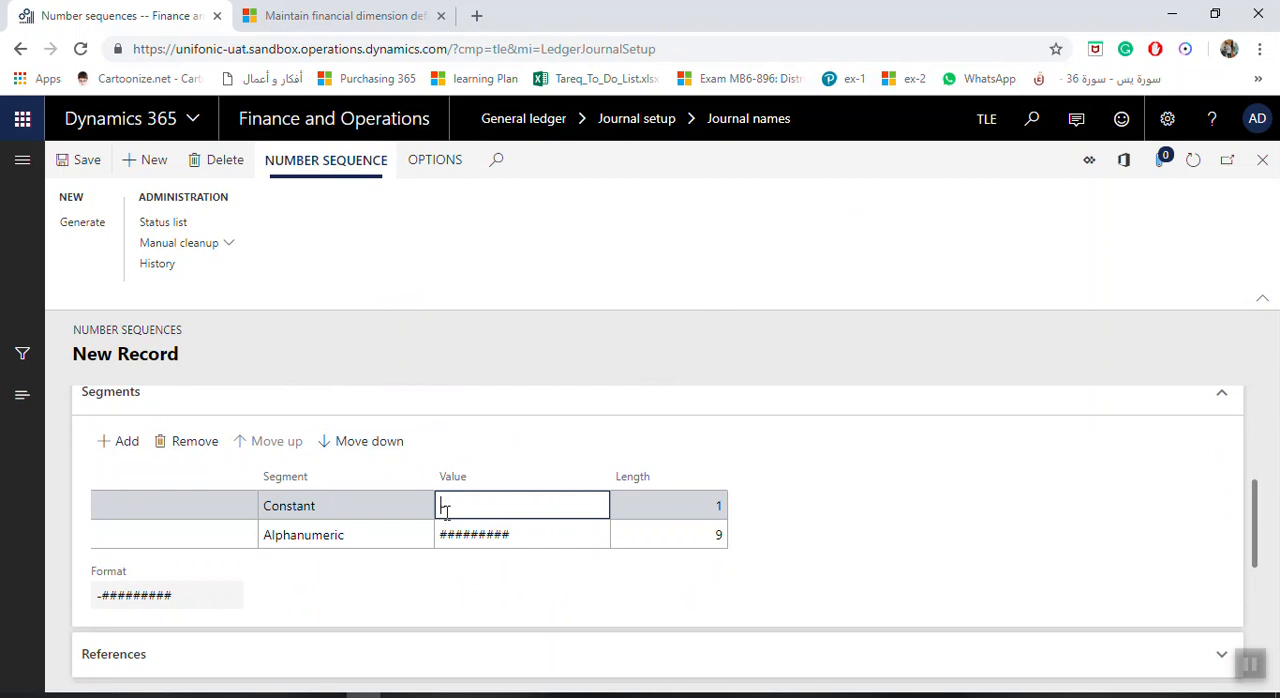
pyautogui.write('GRJL')
pyautogui.press('Tab')
# Make the number sequence continuous, save it and return to the journal names.
pyautogui.scroll(-2, 484, 550)
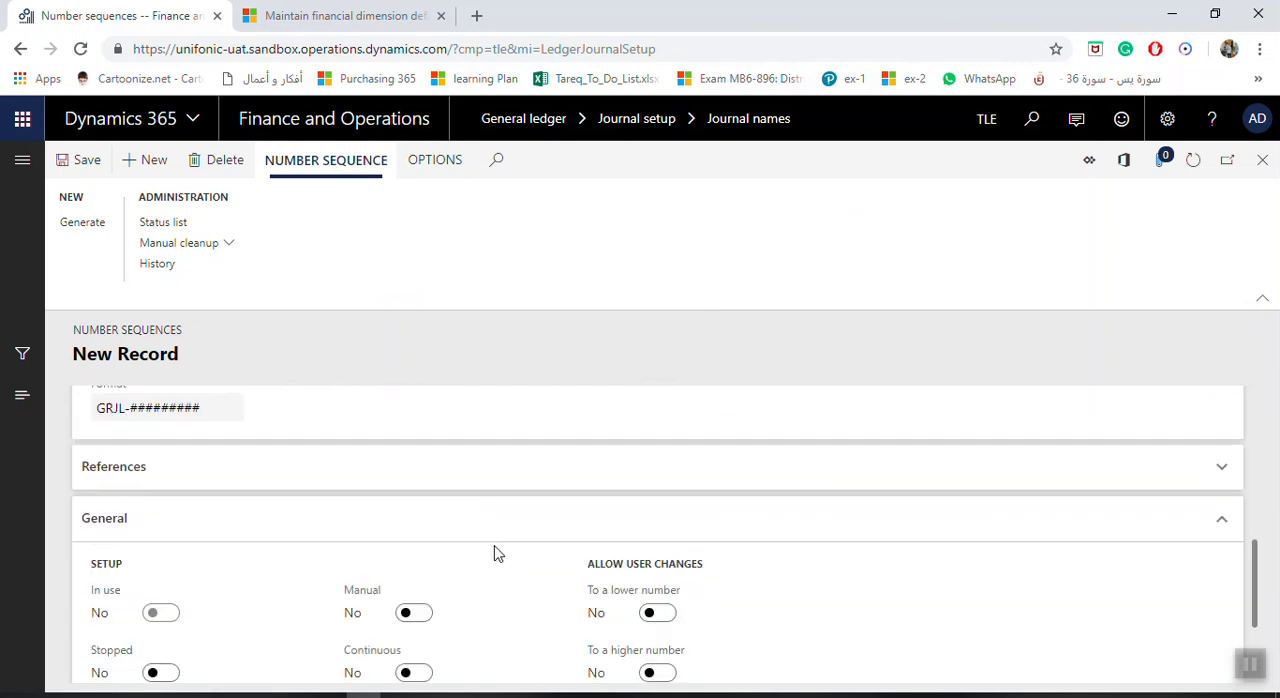
pyautogui.scroll(-1, 484, 550)
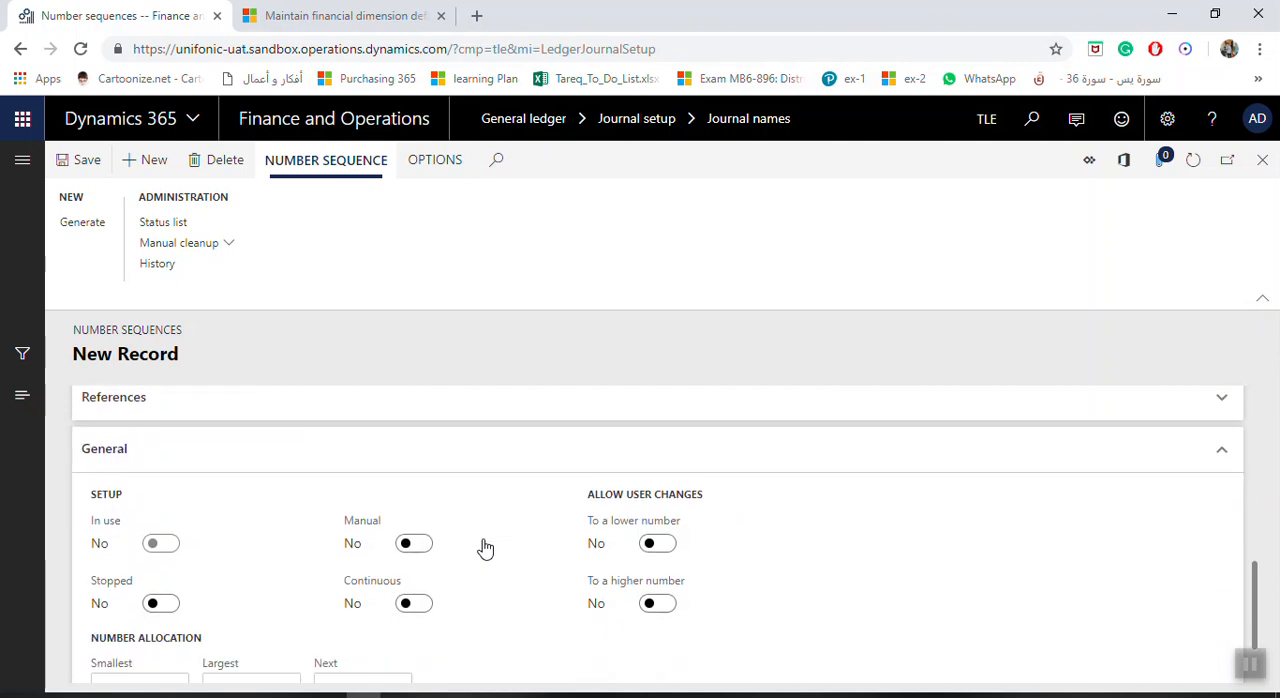
pyautogui.click(419, 578)
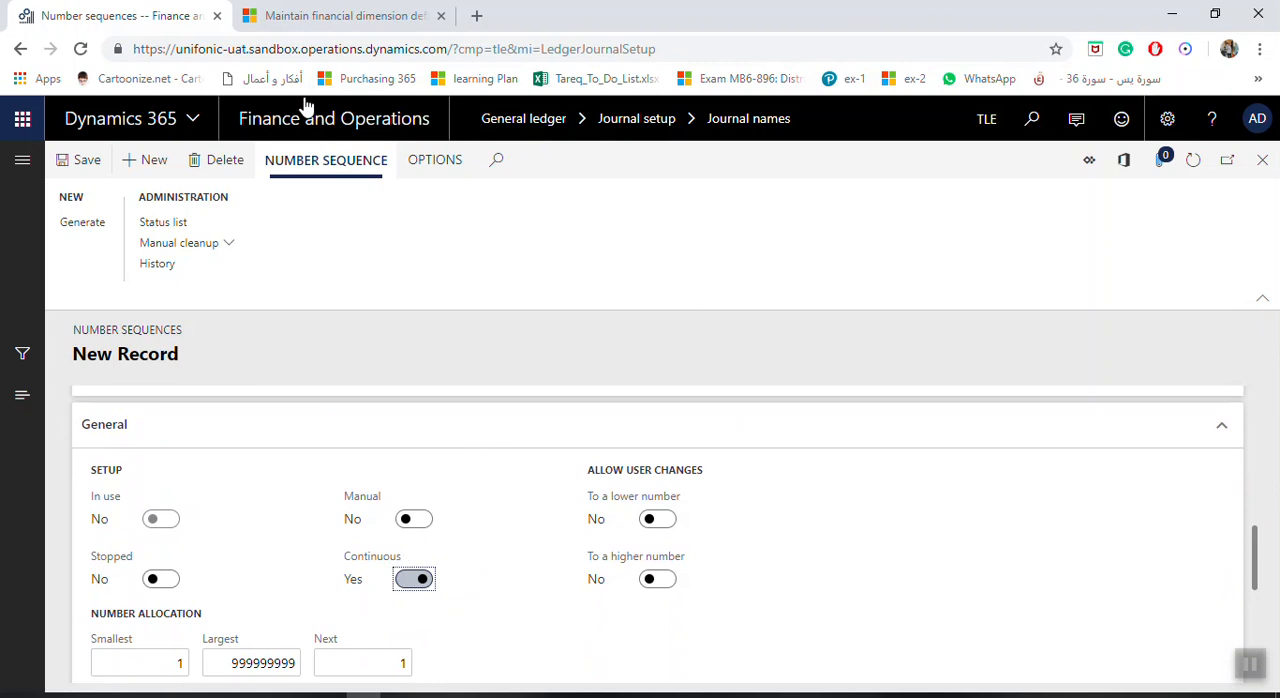
pyautogui.click(84, 163)
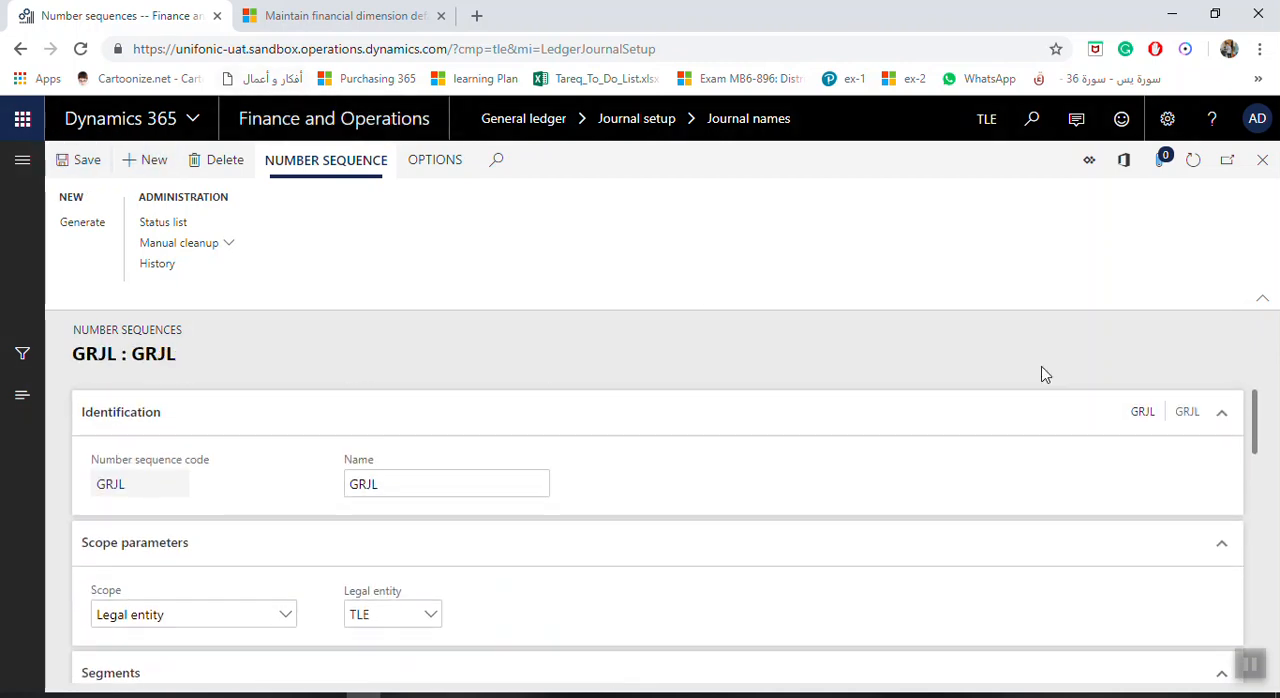
pyautogui.click(1262, 160)
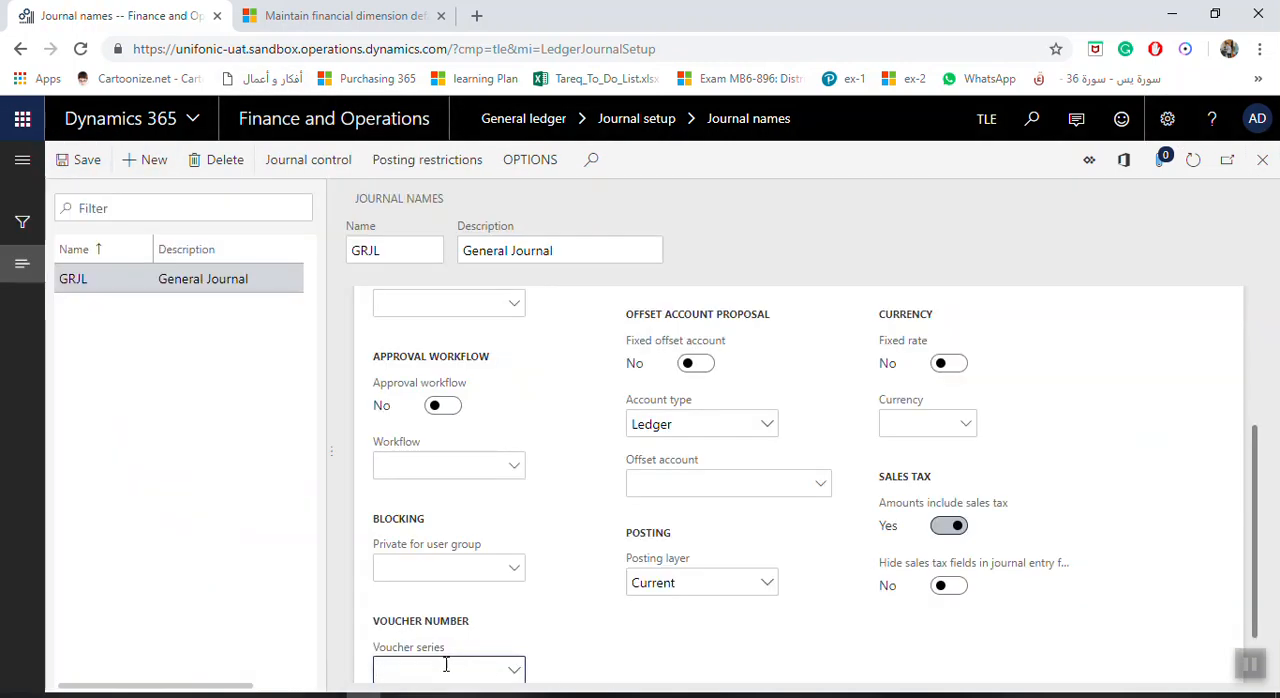
# Try assigning GRJL as the voucher series of the General Journal and dismiss the message.
pyautogui.scroll(-1, 720, 566)
pyautogui.hotkey('ctrl', 'v')
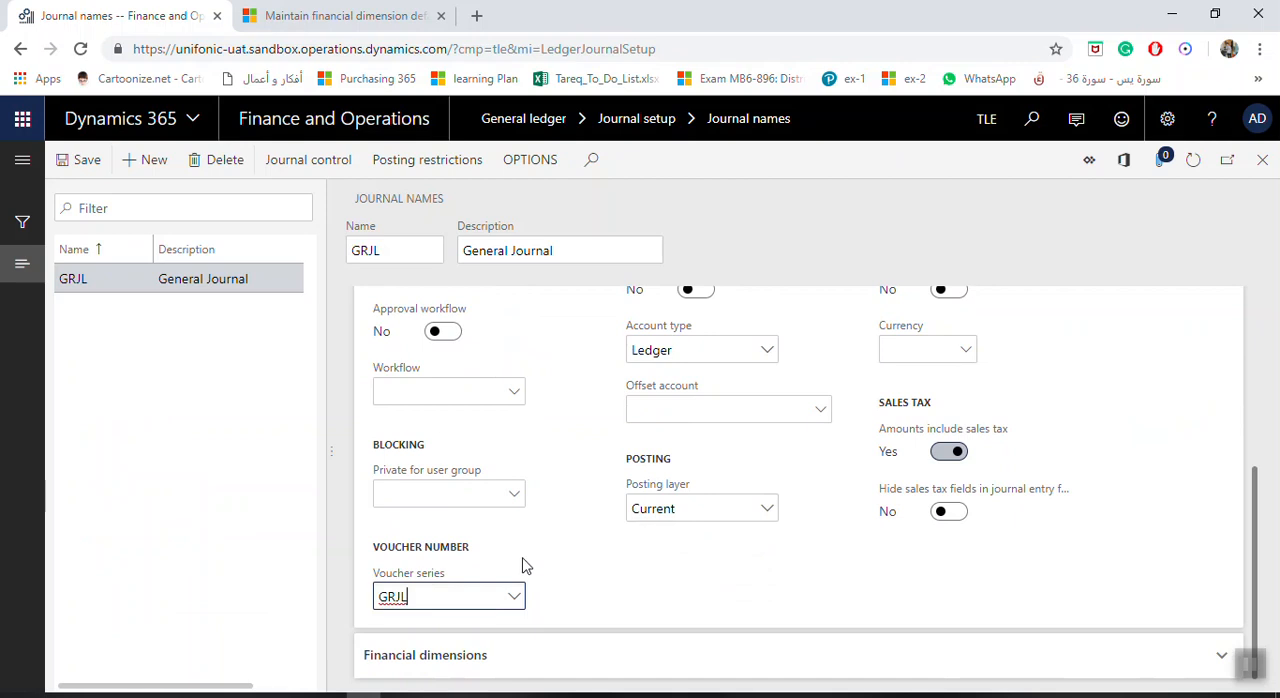
pyautogui.press('Tab')
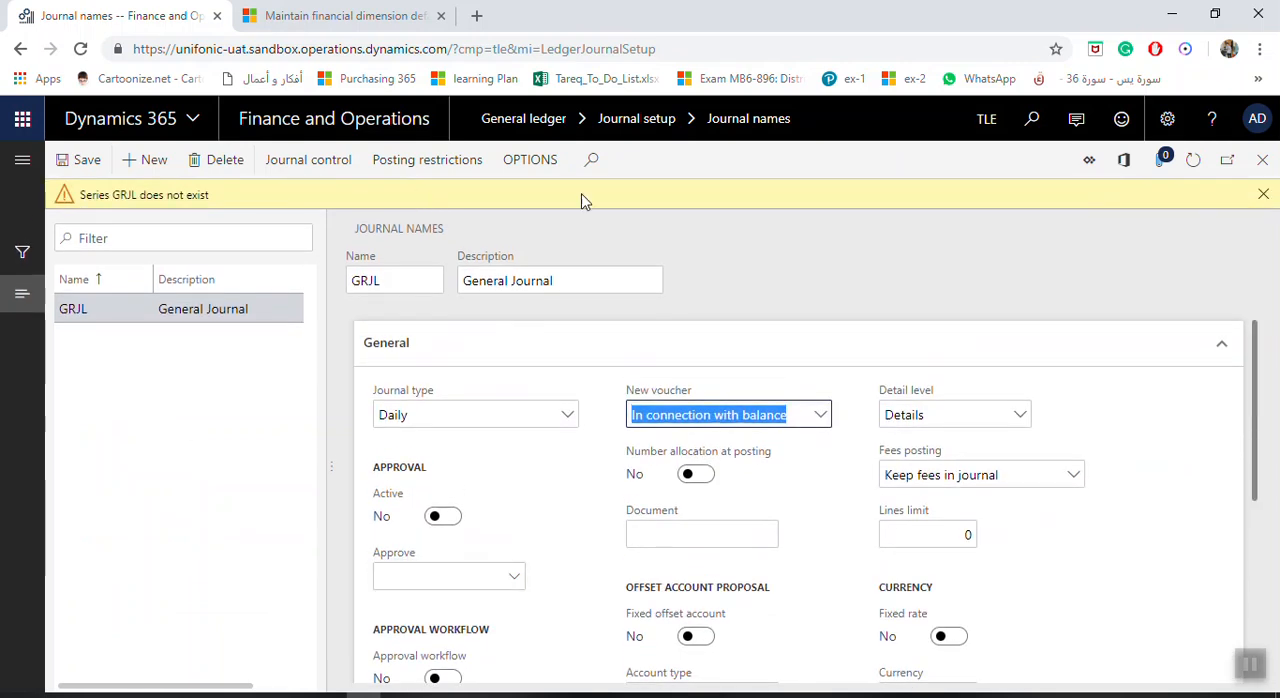
pyautogui.click(1263, 194)
pyautogui.scroll(-1, 570, 622)
pyautogui.scroll(-4, 509, 634)
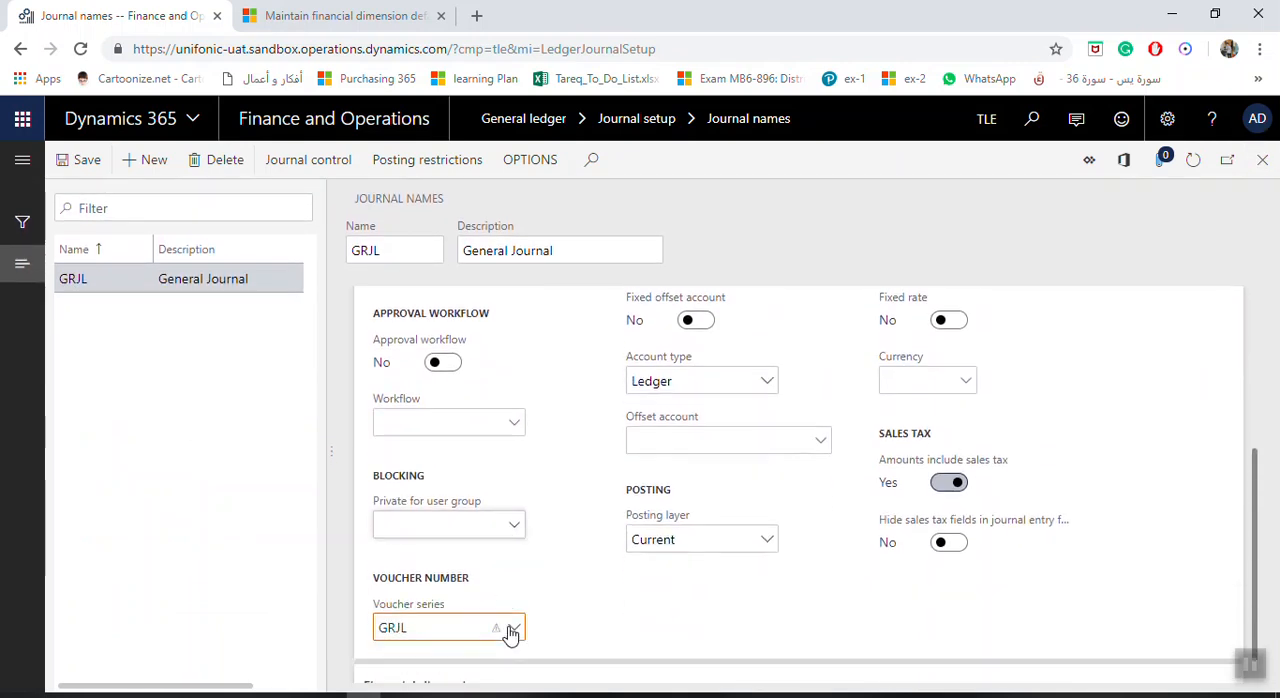
# Clear the voucher series of the GRJL journal name and choose the number sequence Acco_340 instead.
pyautogui.click(514, 598)
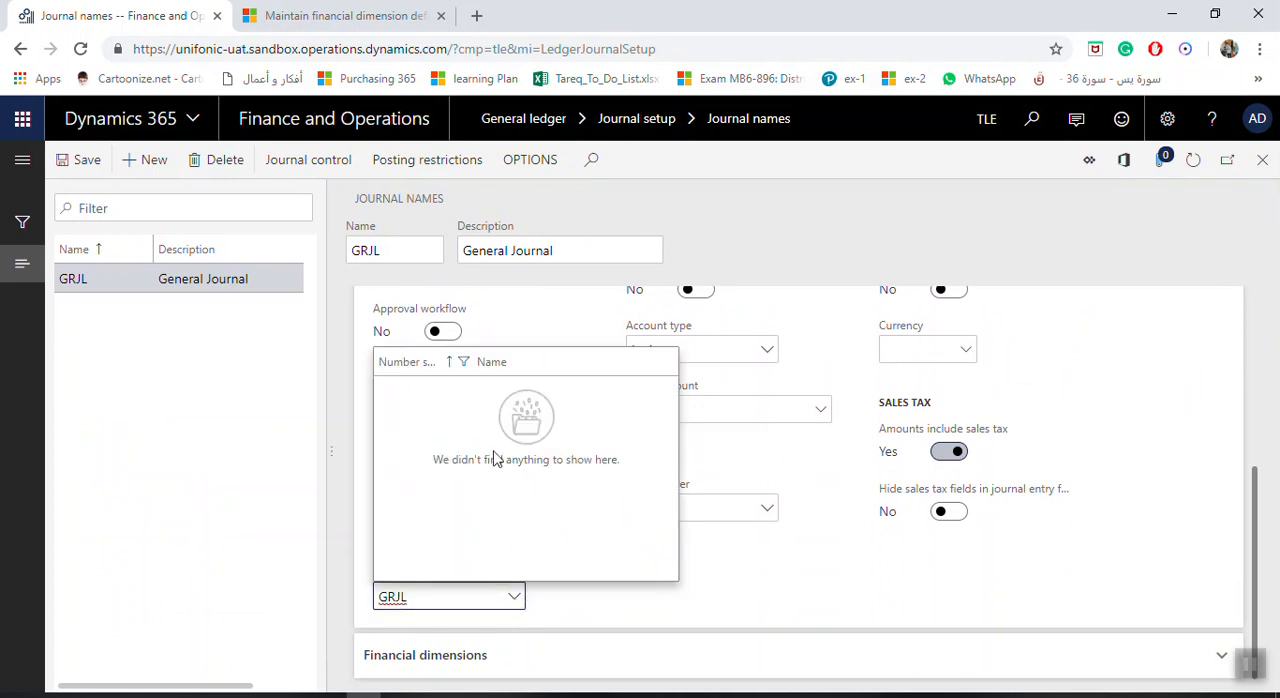
pyautogui.moveTo(471, 597); pyautogui.dragTo(363, 618)
pyautogui.press('BackSpace')
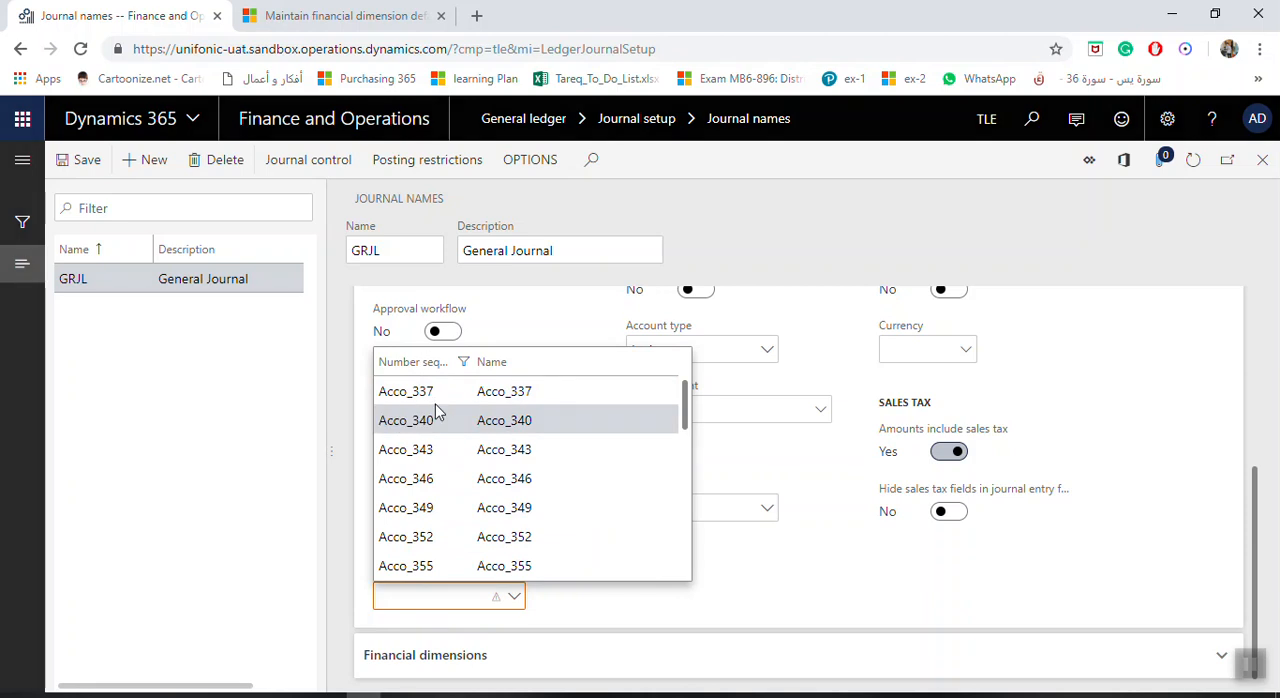
pyautogui.click(432, 420)
# Set the New voucher option of the GRJL journal name to One voucher number only.
pyautogui.scroll(1, 757, 469)
pyautogui.scroll(3, 757, 469)
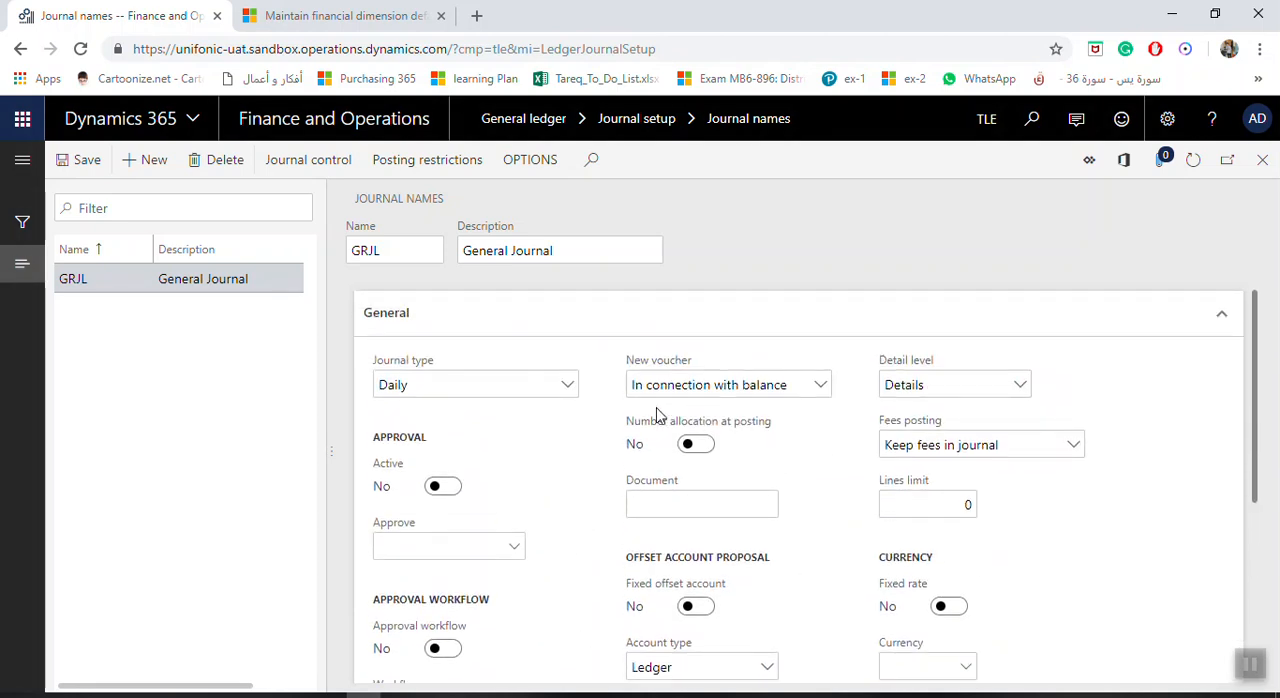
pyautogui.click(822, 388)
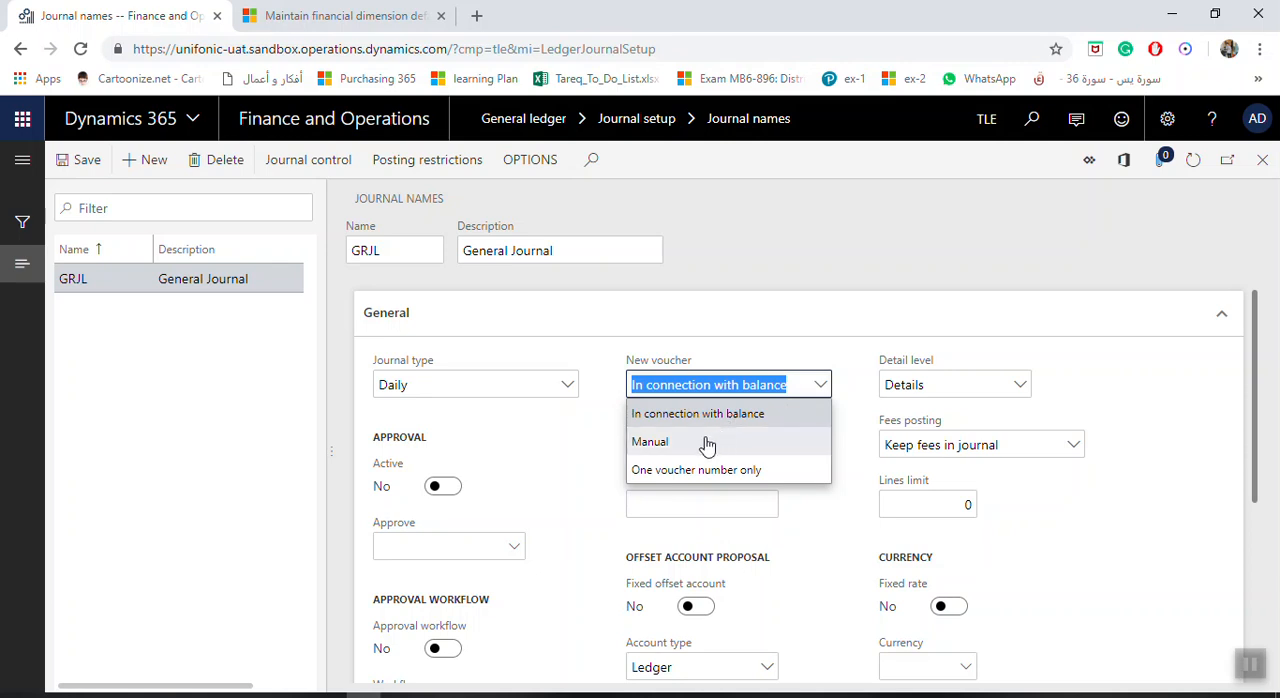
pyautogui.click(738, 472)
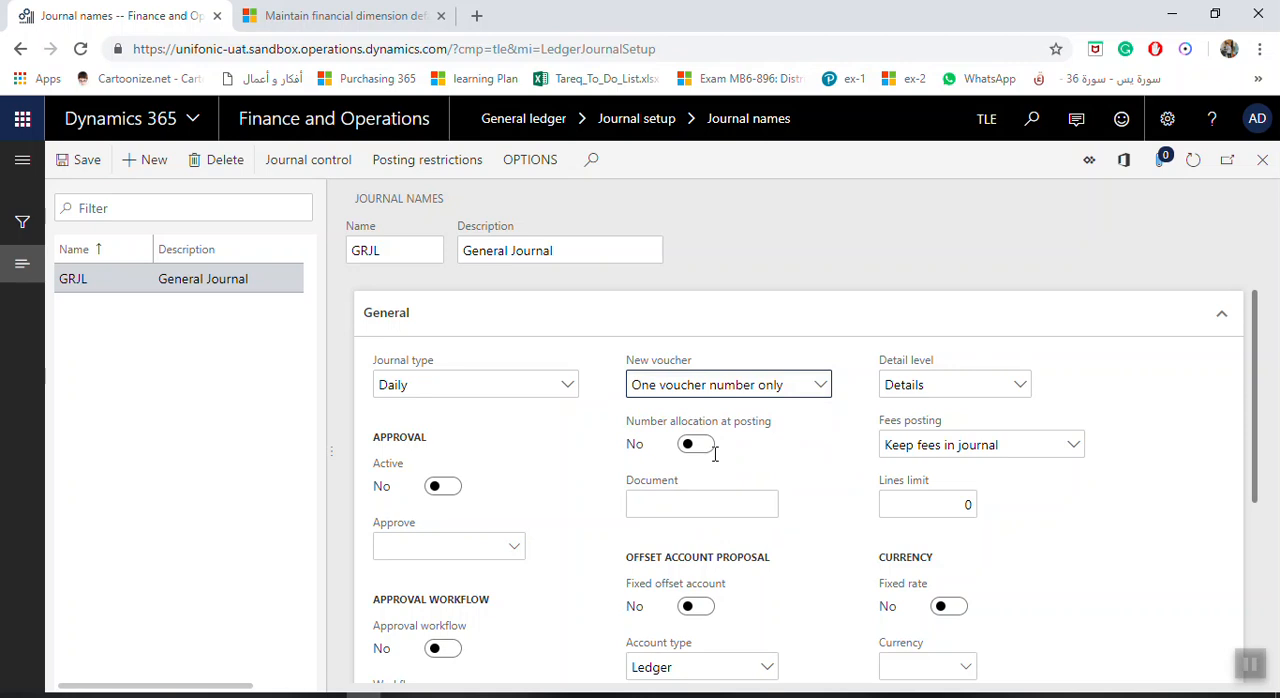
pyautogui.click(818, 386)
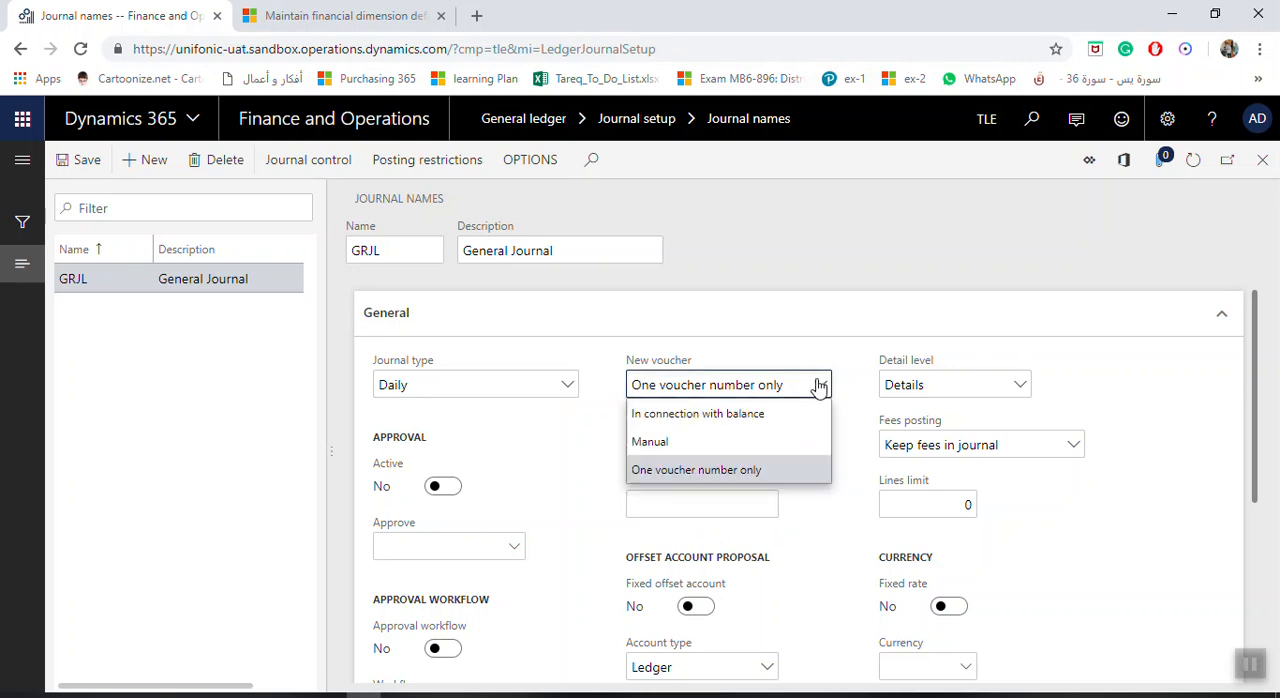
pyautogui.click(762, 390)
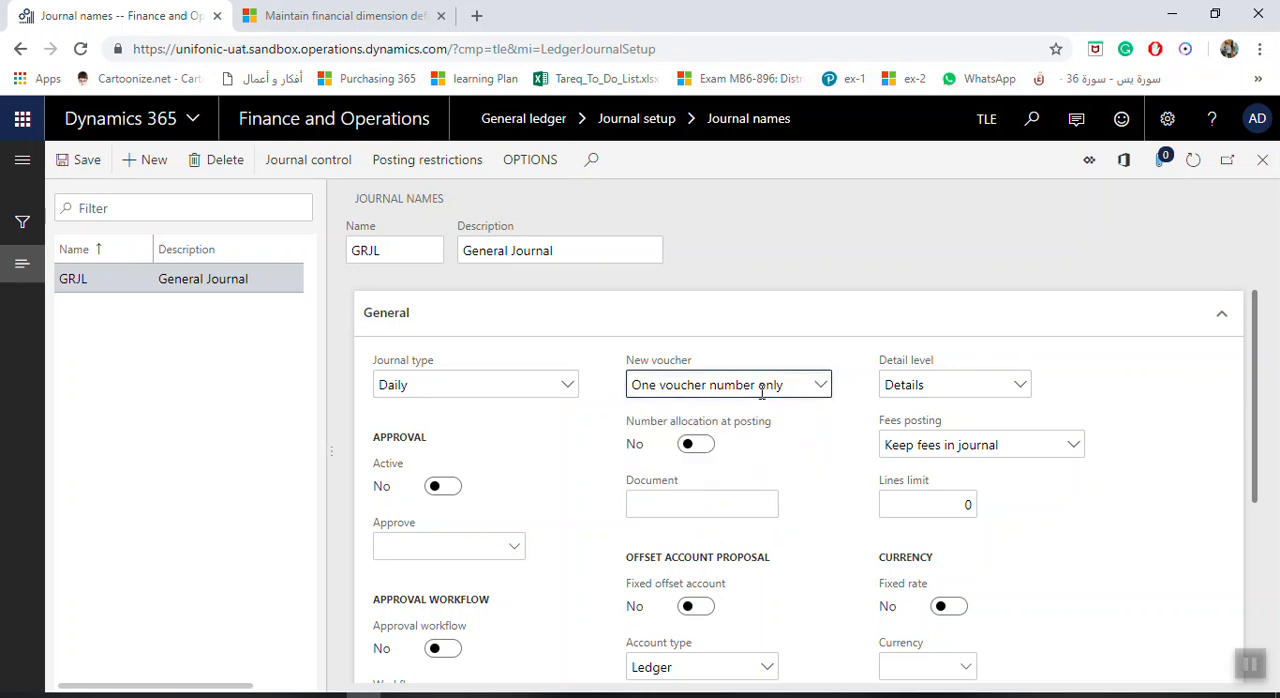
# Review the approval, offset account, currency and posting settings of the GRJL journal name and save it.
pyautogui.scroll(-3, 795, 434)
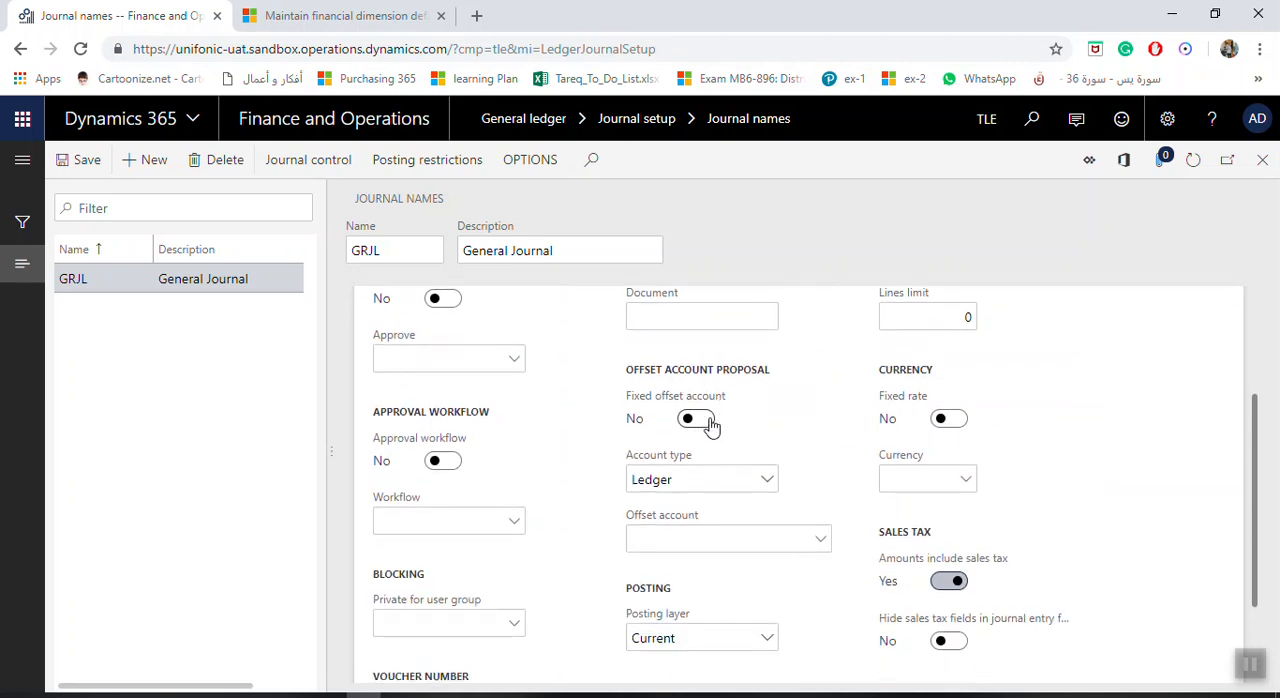
pyautogui.scroll(-2, 743, 534)
pyautogui.scroll(5, 743, 534)
pyautogui.scroll(-4, 477, 487)
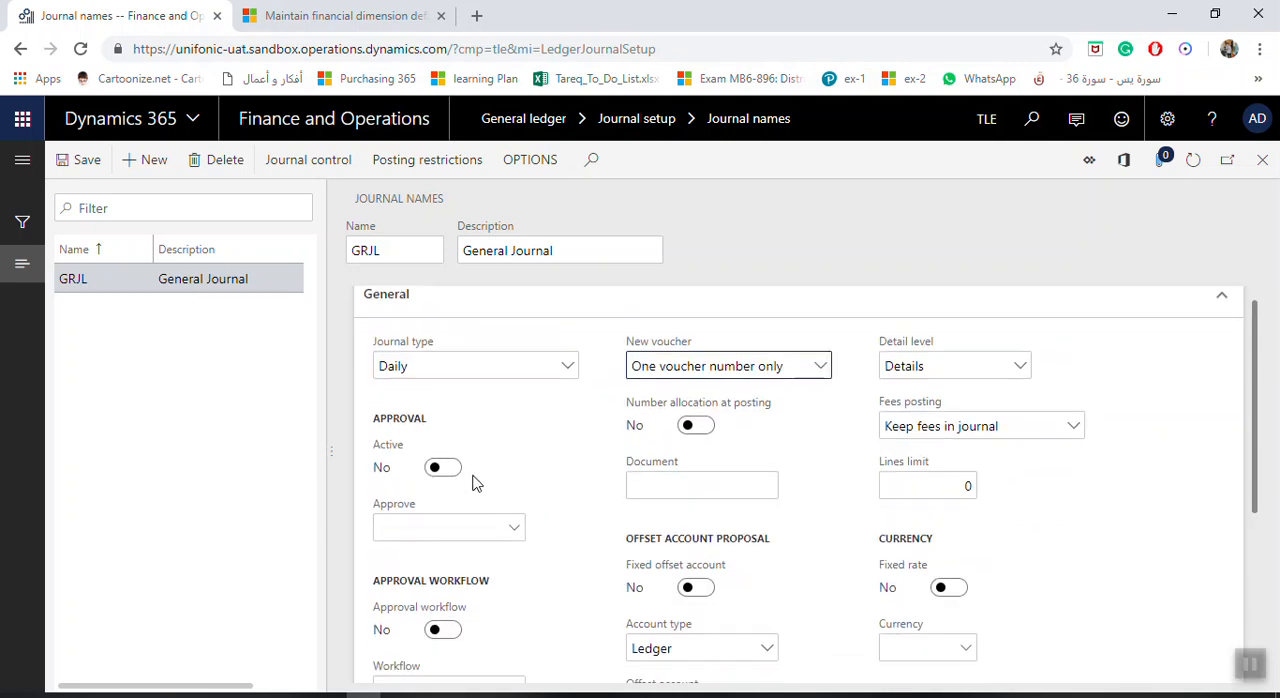
pyautogui.scroll(1, 480, 516)
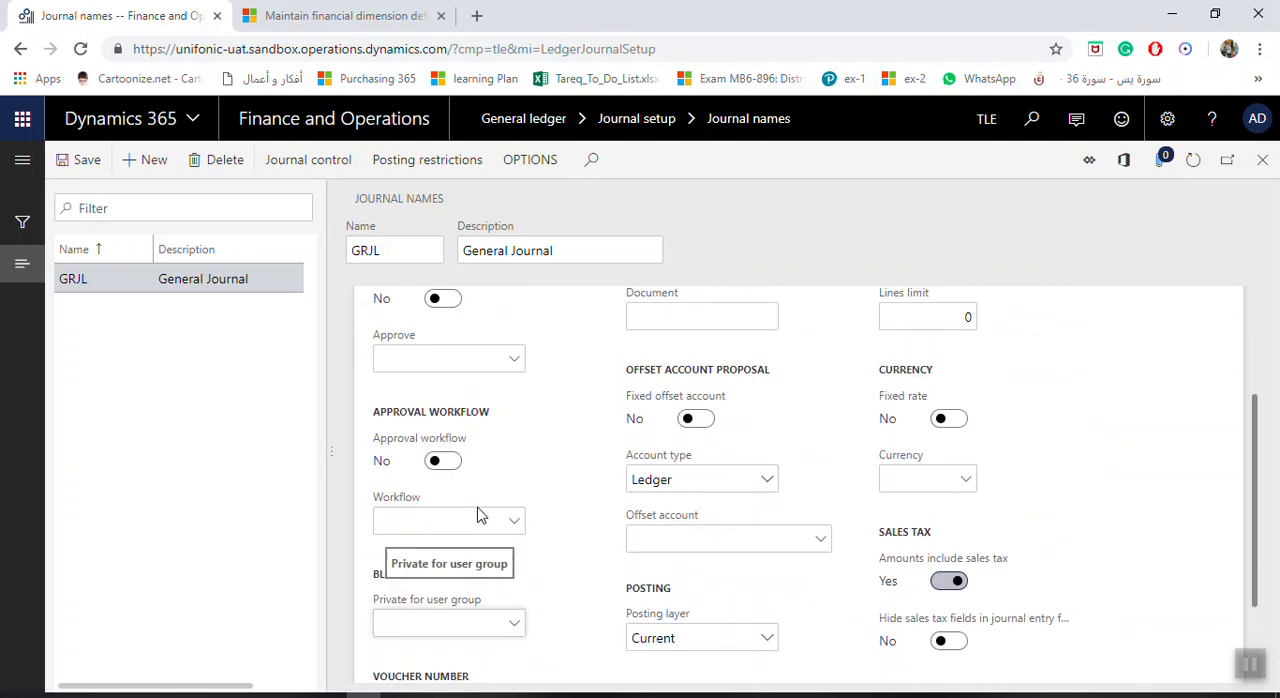
pyautogui.scroll(-2, 480, 514)
pyautogui.click(90, 168)
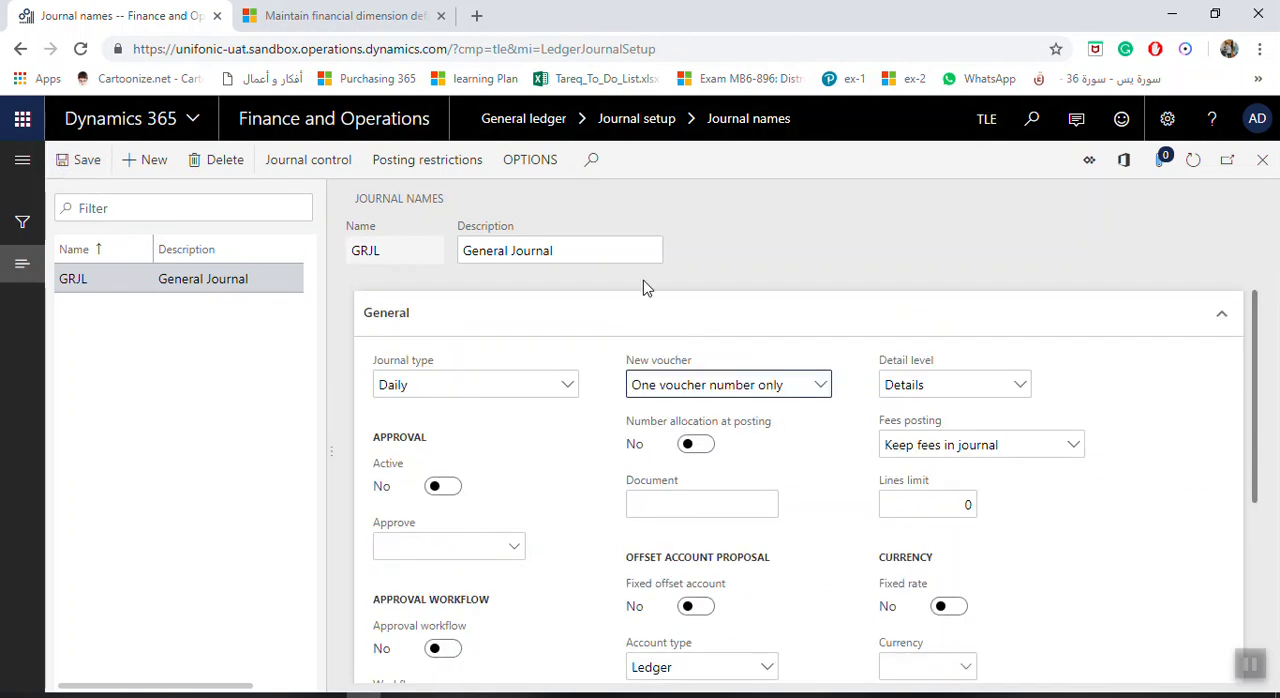
# Create a new journal name FAAQ with the description Fixed Asset Transaction.
pyautogui.click(150, 161)
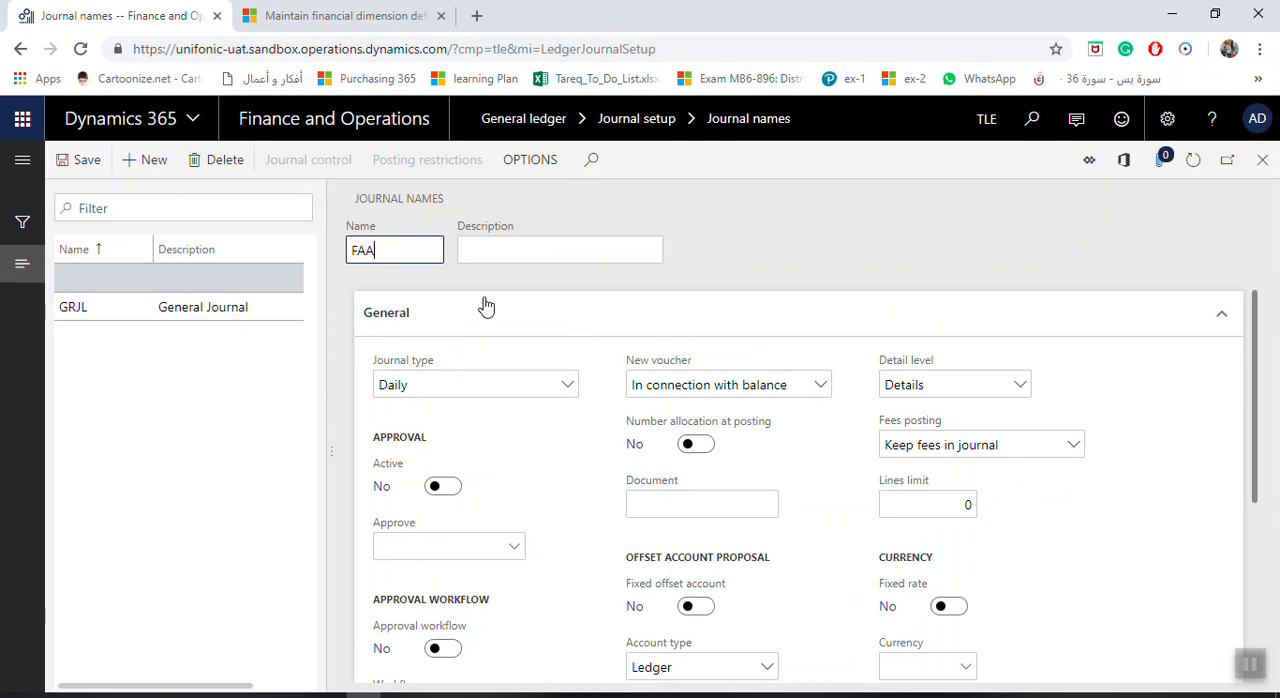
pyautogui.press('Tab')
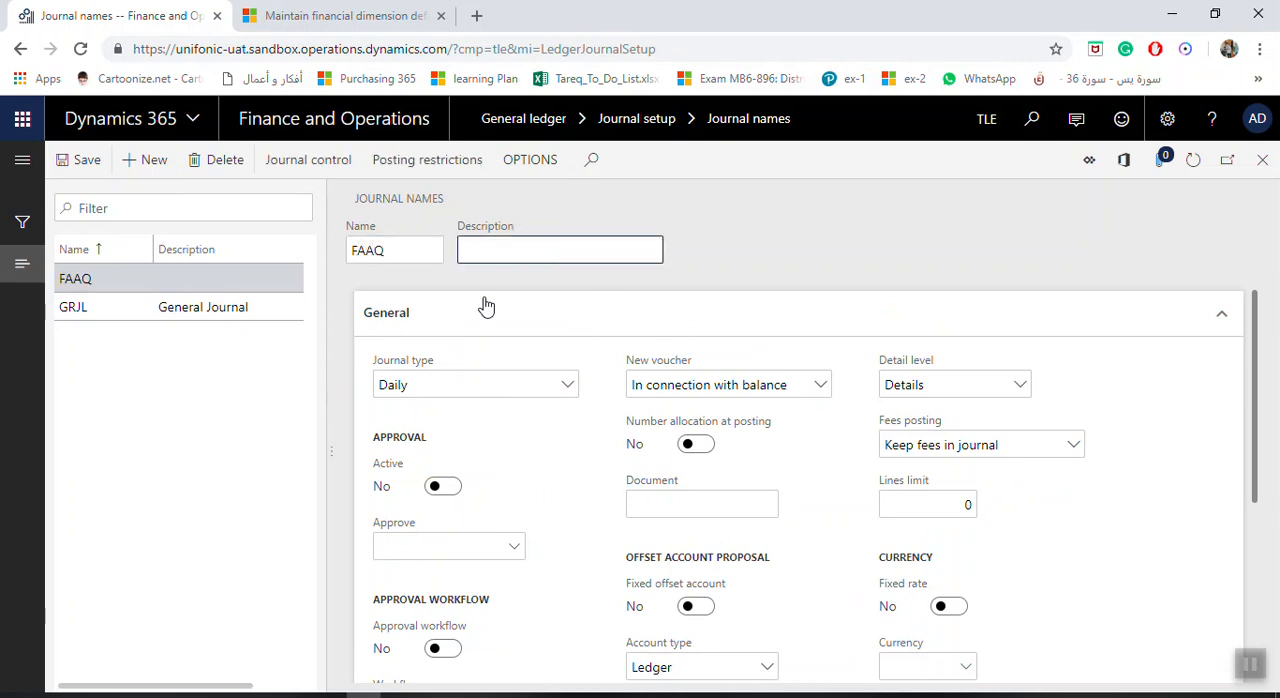
pyautogui.write('Fixed Asset A')
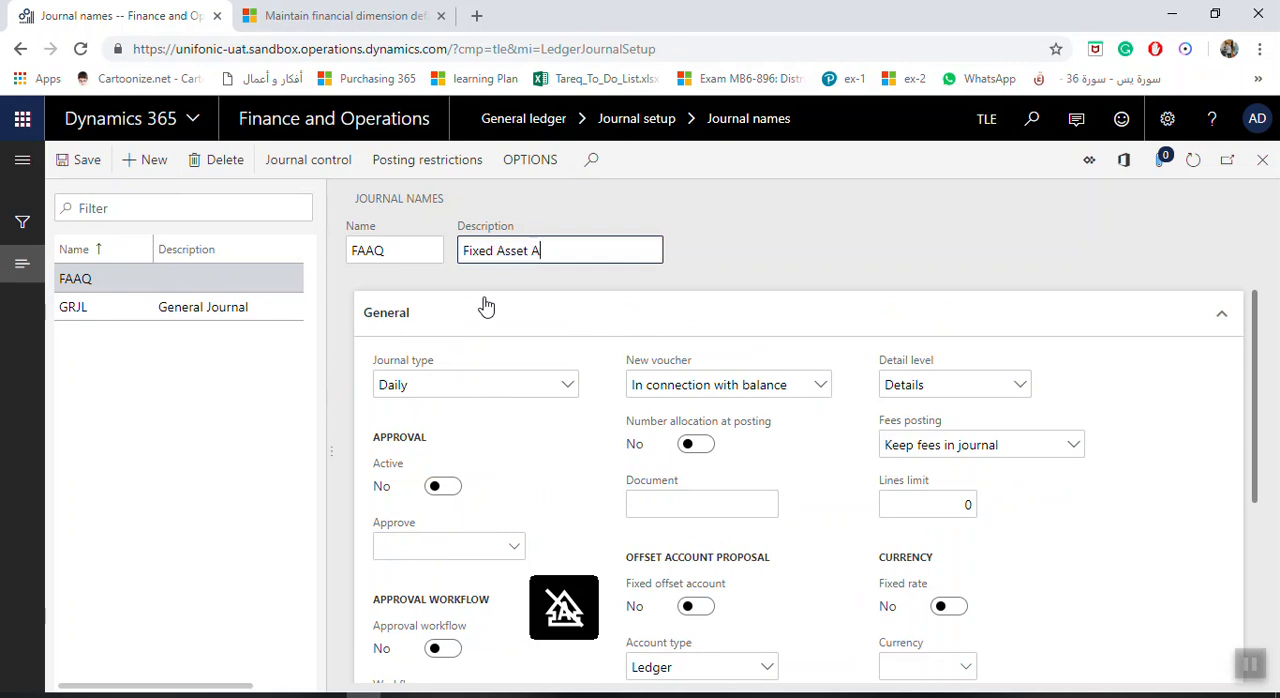
pyautogui.write('c')
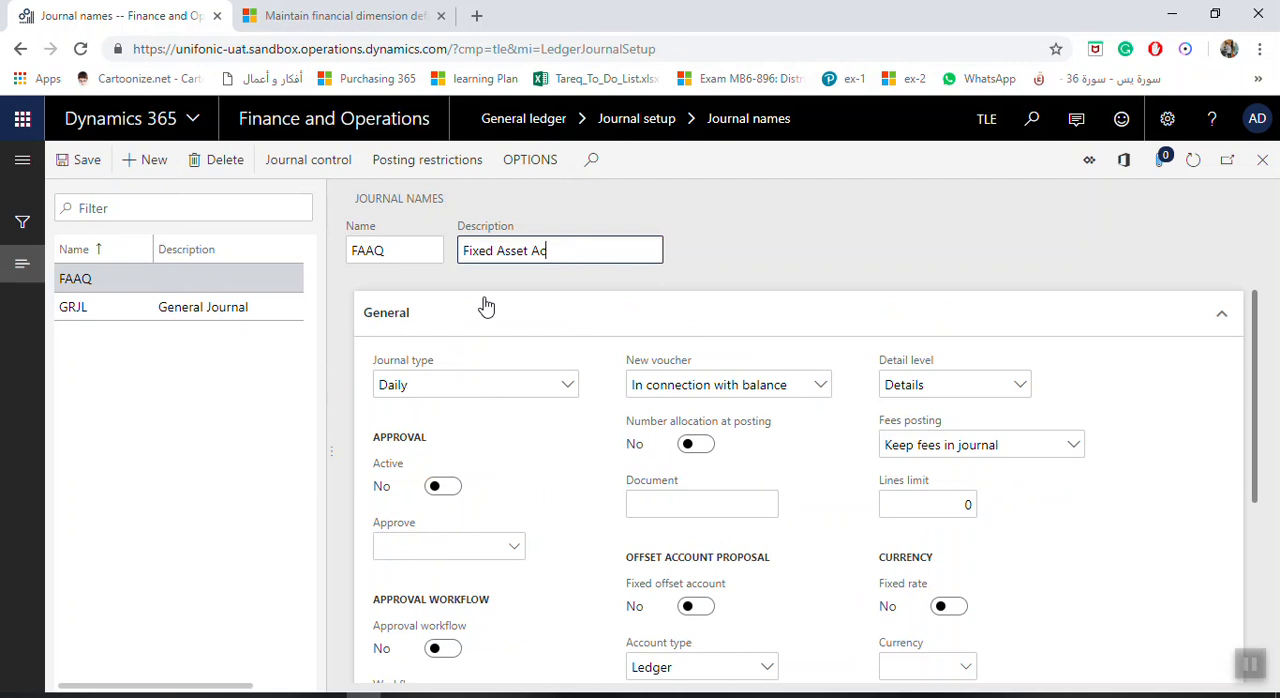
pyautogui.write('quisitTr')
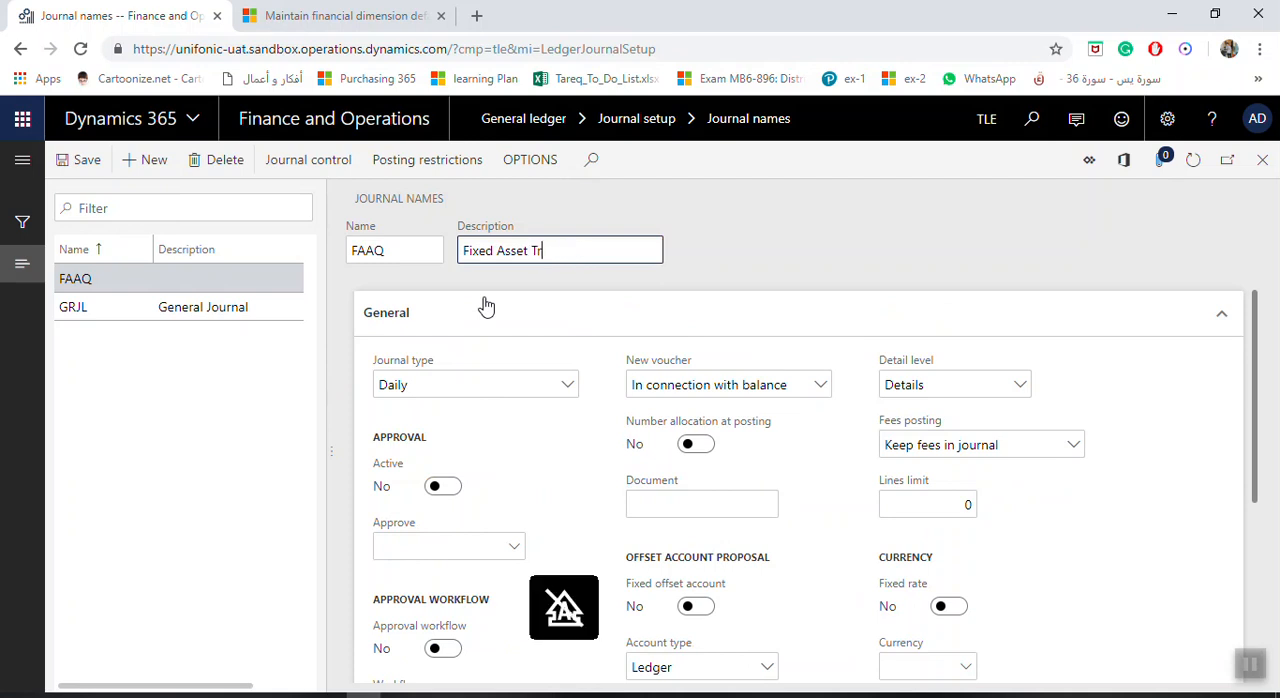
pyautogui.write('ansaction')
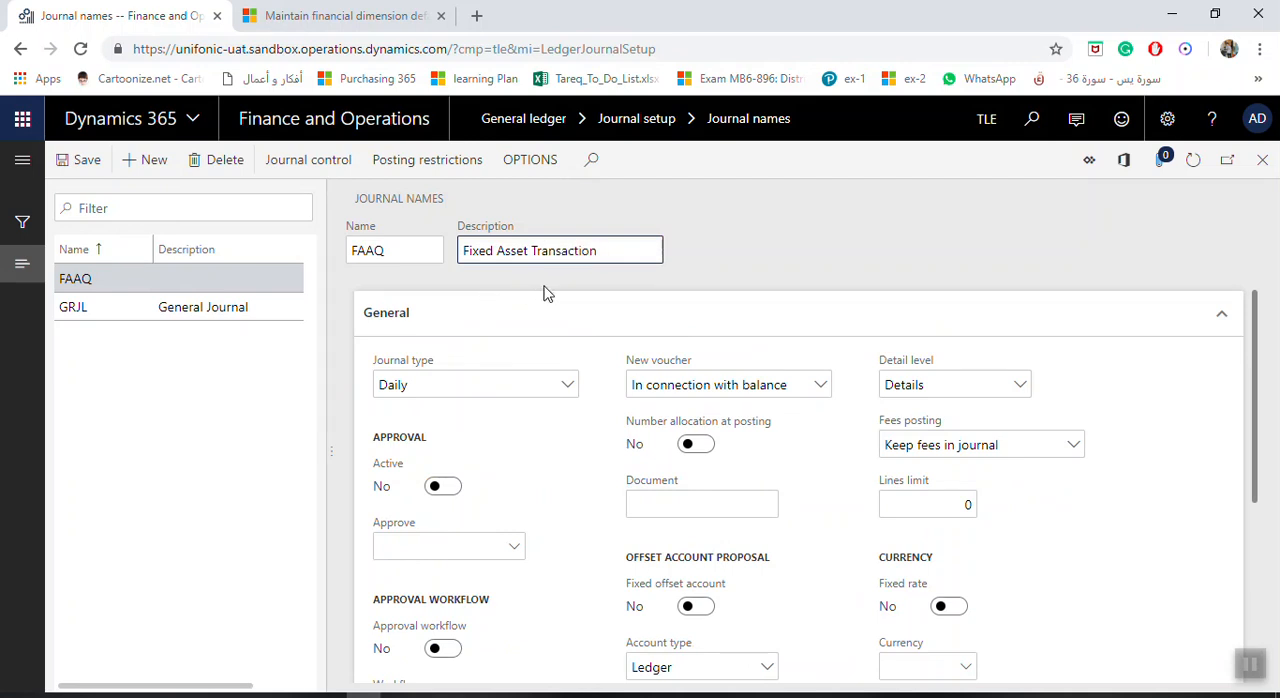
# Rename the fixed asset journal name to FAT.
pyautogui.click(414, 250)
pyautogui.moveTo(395, 253); pyautogui.dragTo(380, 252)
pyautogui.press('BackSpace')
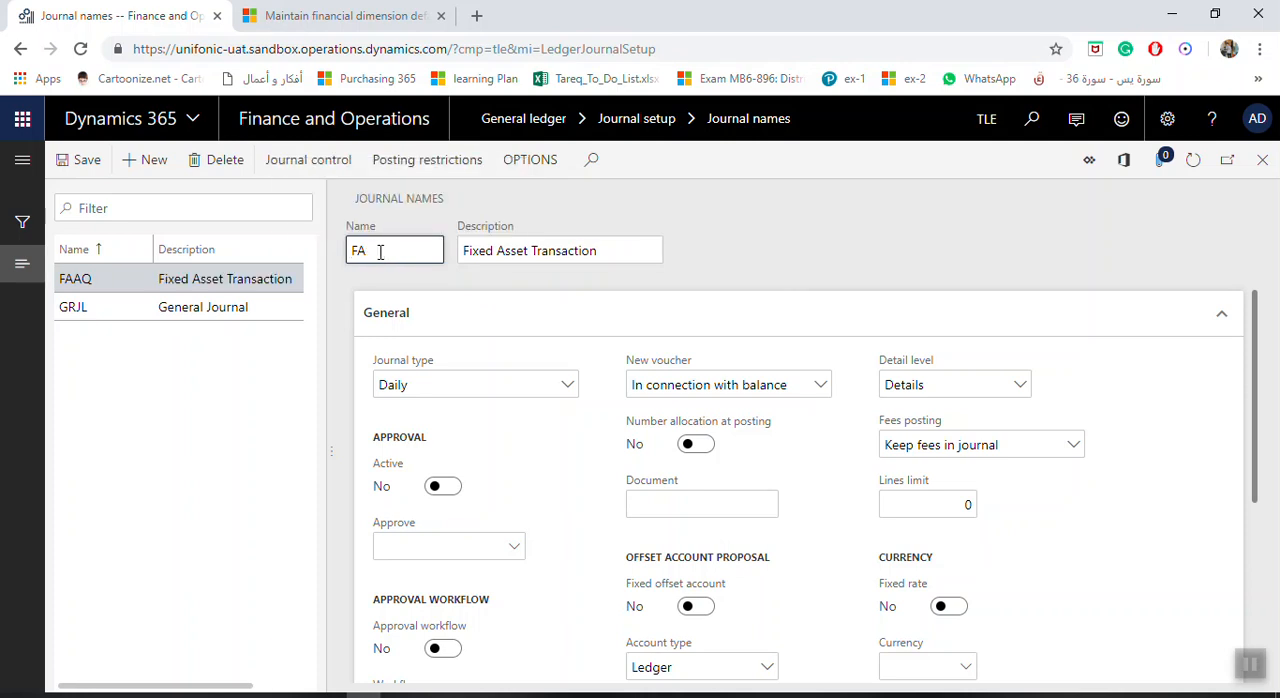
pyautogui.press('capslock')
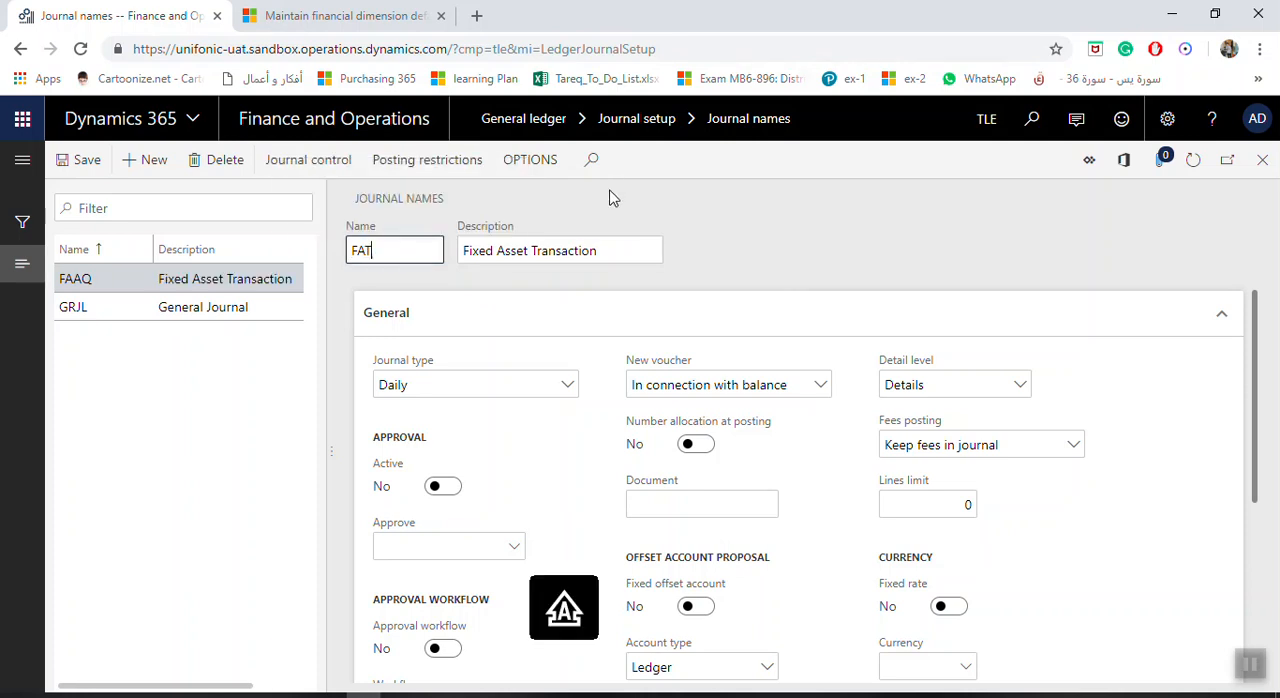
pyautogui.click(605, 247)
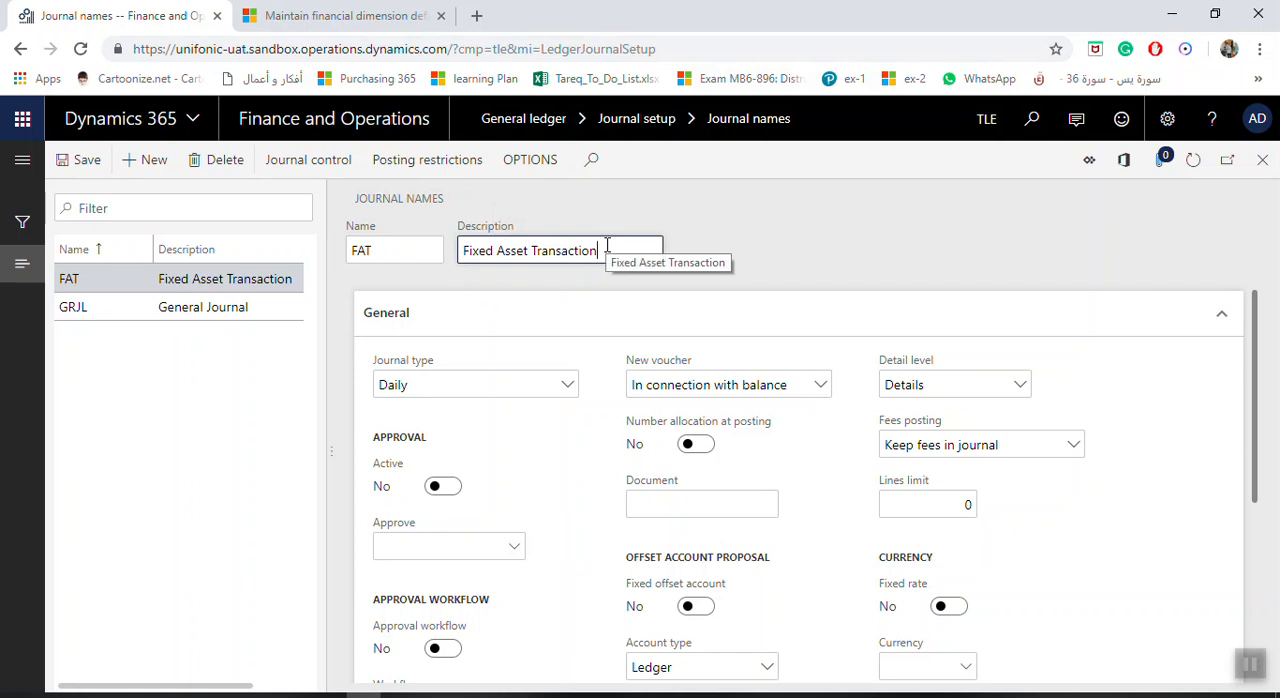
# Set the journal type of the FAT journal name to Post fixed assets.
pyautogui.click(567, 385)
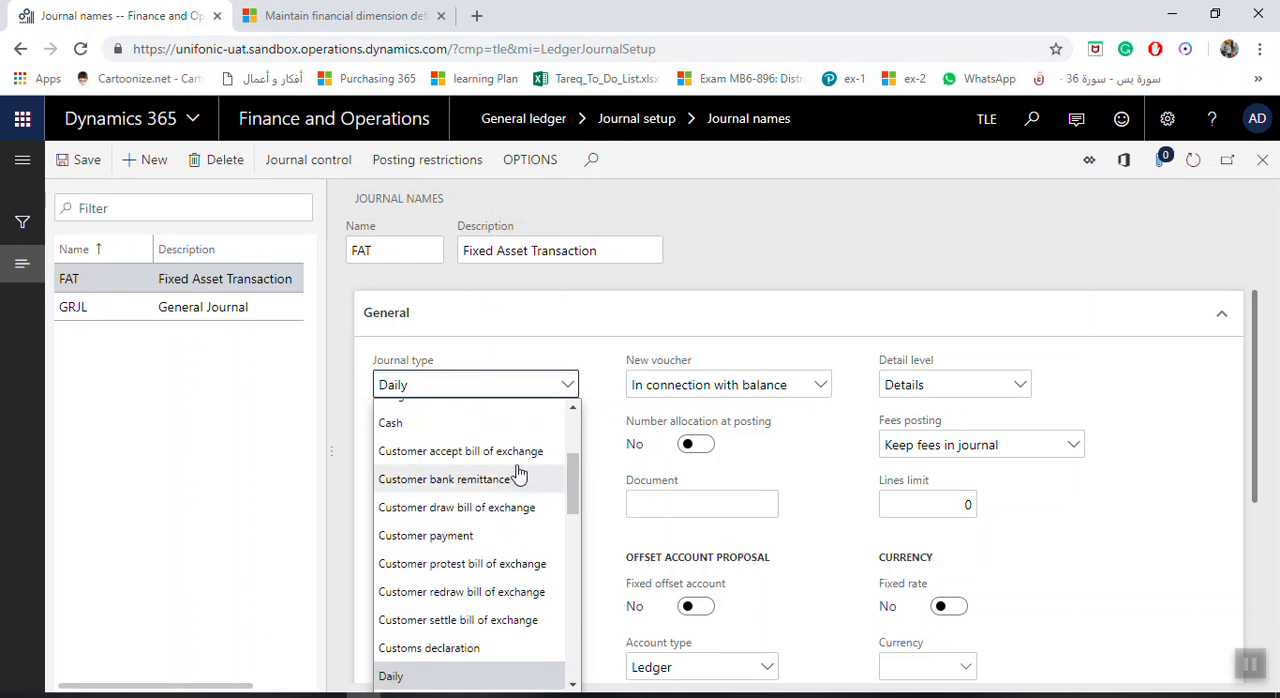
pyautogui.write('po')
pyautogui.press('Return')
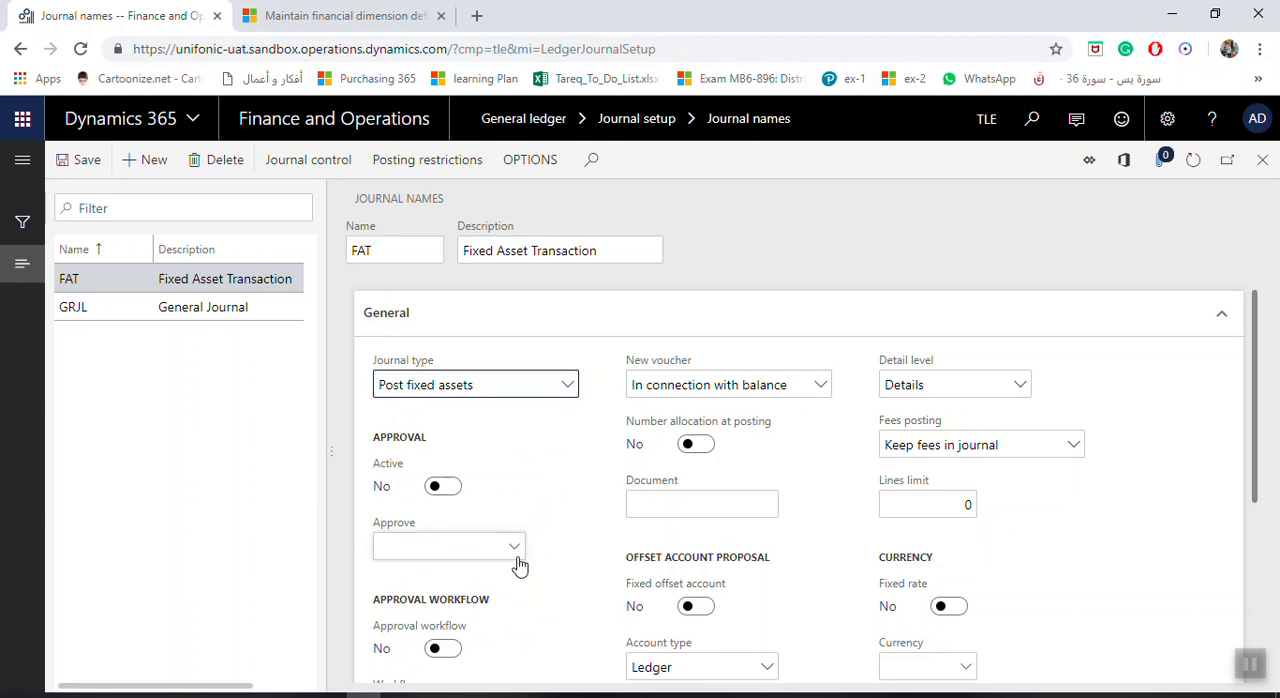
# Choose the number sequence Acco_274 as the voucher series of the FAT journal name.
pyautogui.scroll(-3, 590, 580)
pyautogui.click(518, 636)
pyautogui.click(520, 636)
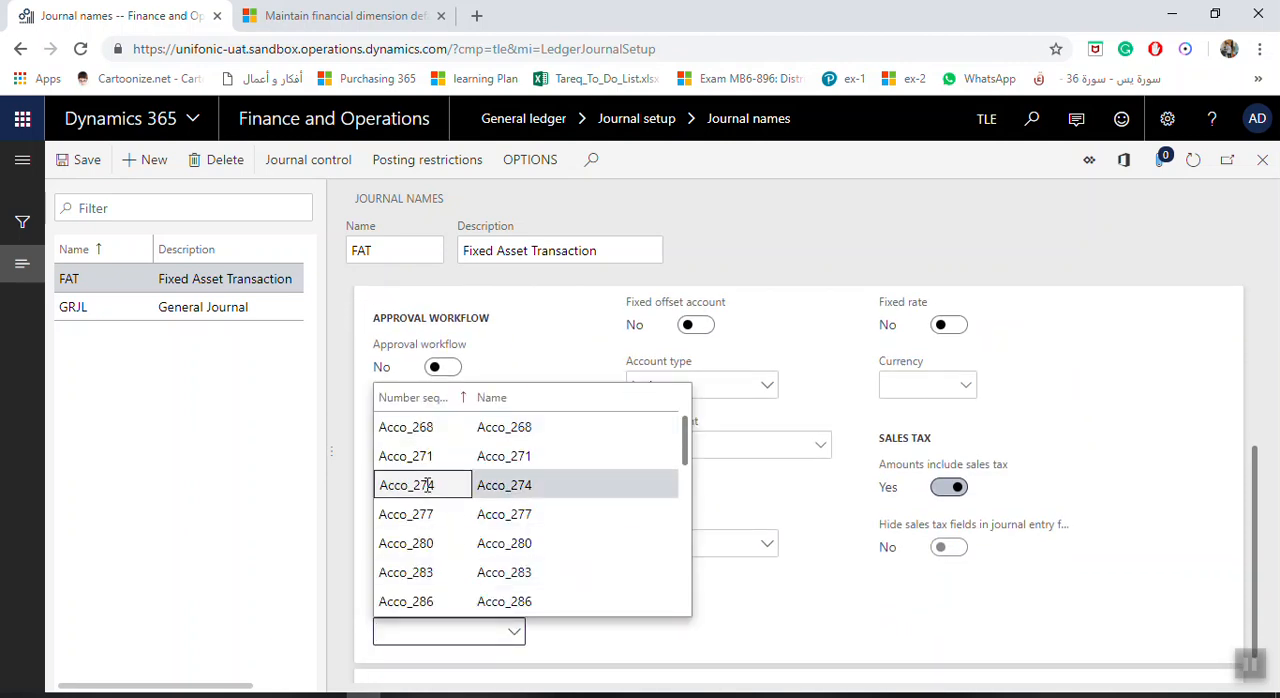
pyautogui.click(427, 488)
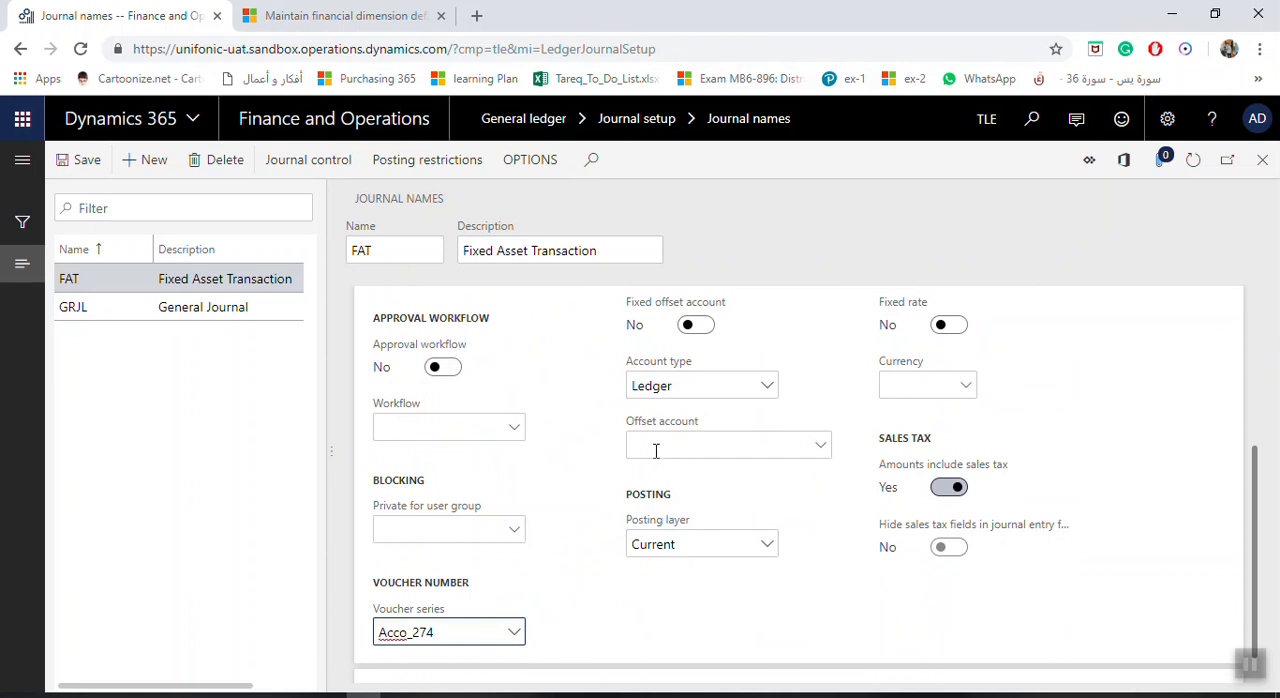
# Make the voucher series' number sequence Acco_274 continuous, save it and return to the dashboard.
pyautogui.scroll(-1, 655, 452)
pyautogui.rightClick(516, 602)
pyautogui.click(535, 594)
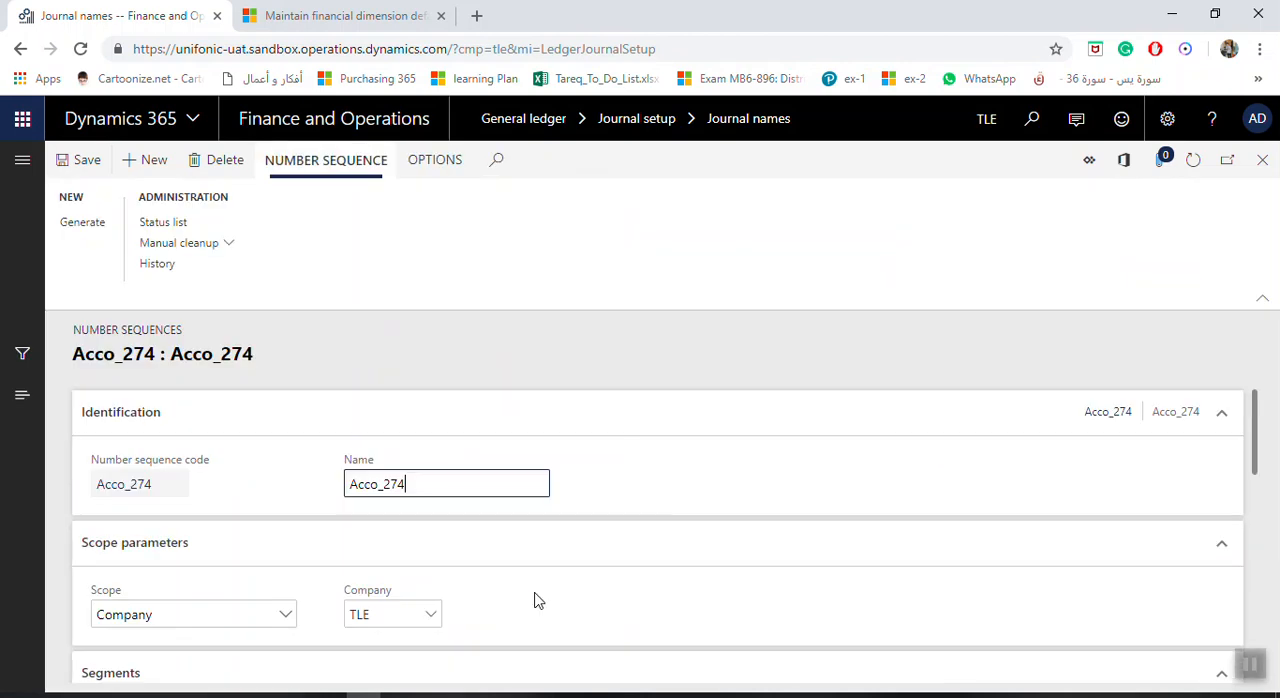
pyautogui.scroll(-10, 426, 548)
pyautogui.click(414, 516)
pyautogui.click(87, 173)
pyautogui.click(1261, 160)
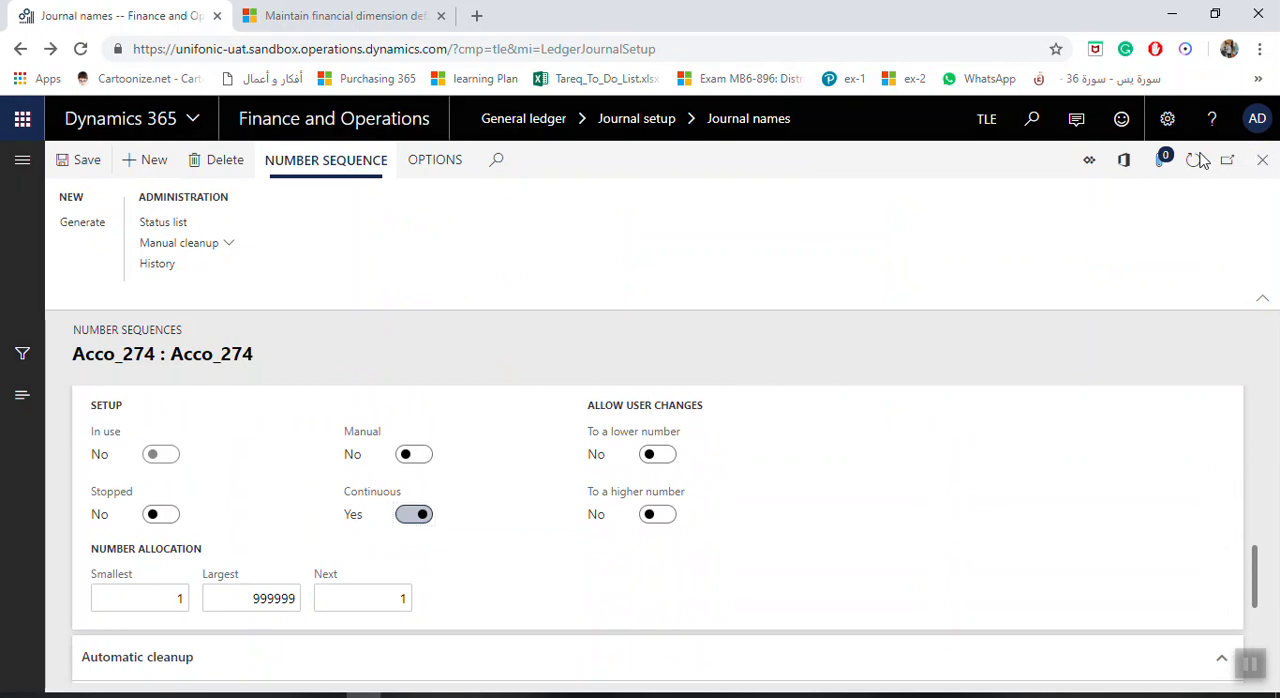
pyautogui.click(1261, 162)
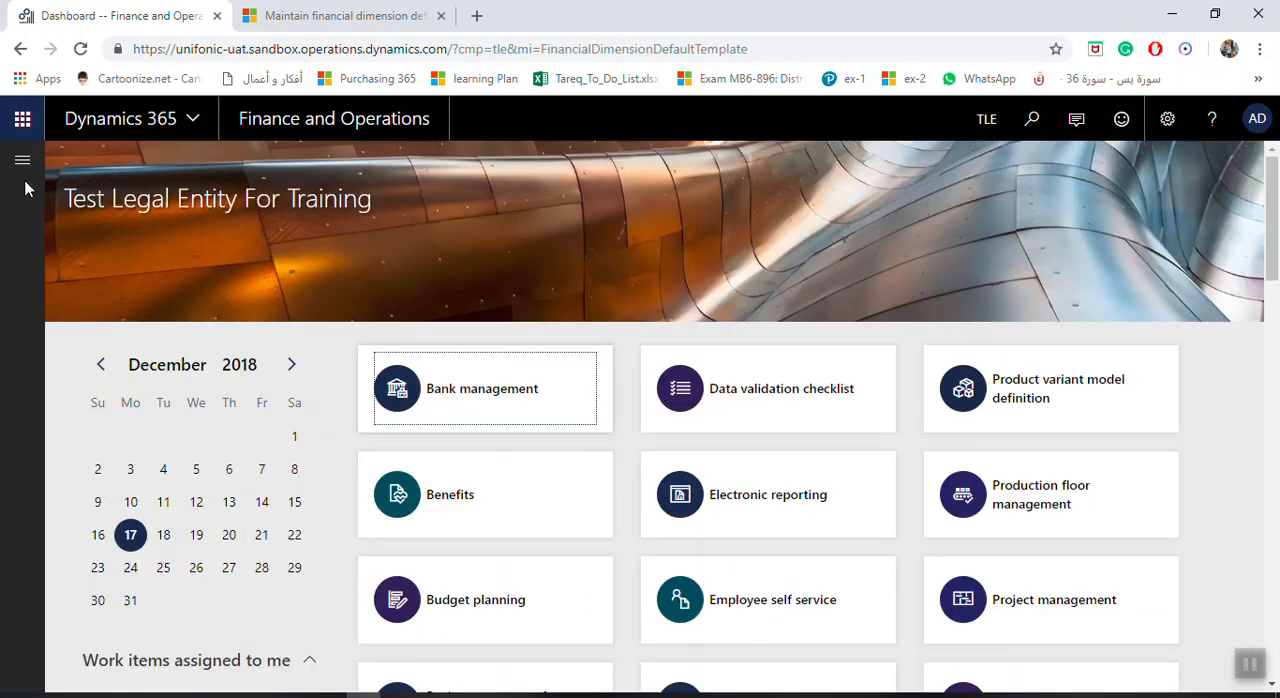